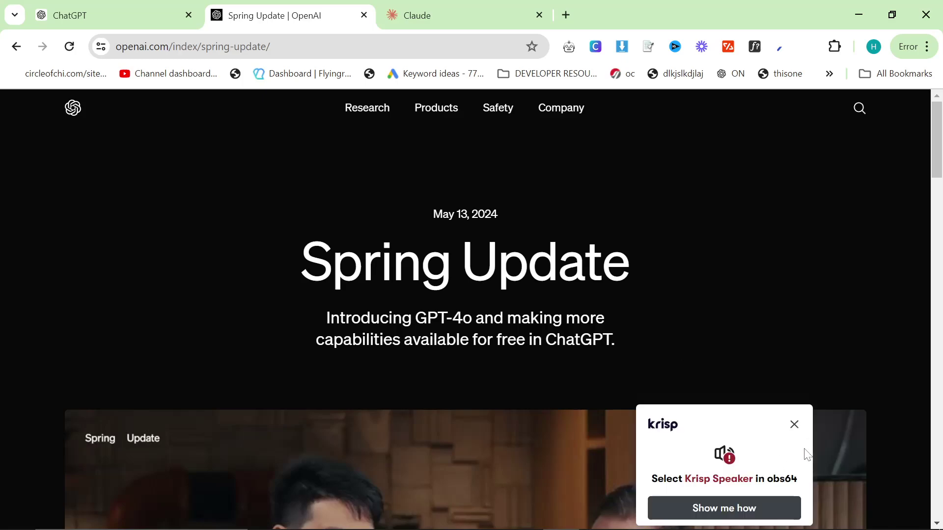
Dismiss the Krisp speaker notification and look through the Spring Update page down to the Hello GPT-4o section
{"action": "left_click", "coordinate": [793, 426]}
{"action": "scroll", "coordinate": [640, 332], "scroll_direction": "down", "scroll_amount": 2}
{"action": "scroll", "coordinate": [621, 301], "scroll_direction": "down", "scroll_amount": 4}
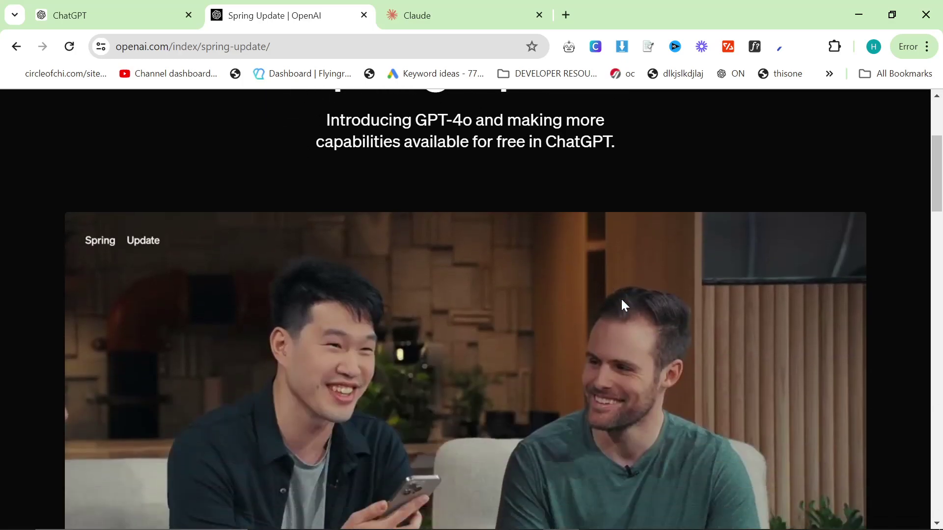
{"action": "scroll", "coordinate": [621, 299], "scroll_direction": "down", "scroll_amount": 6}
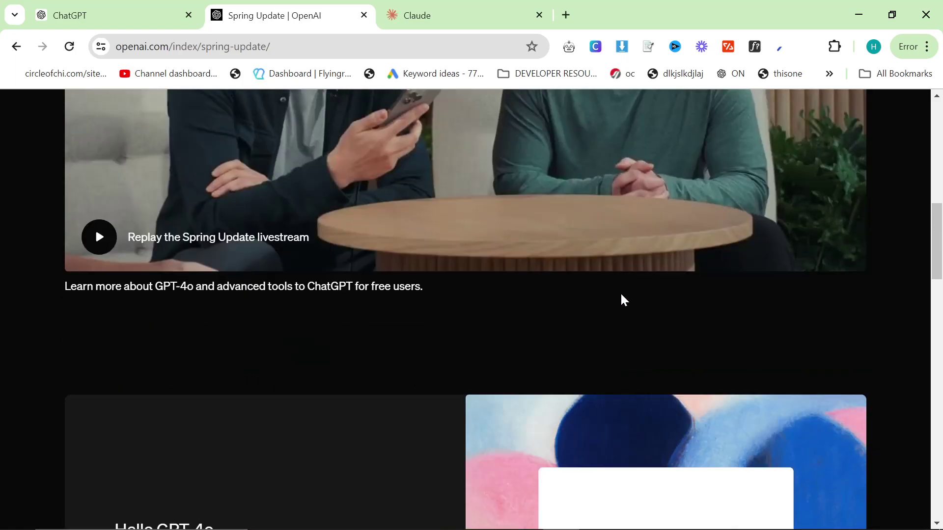
{"action": "scroll", "coordinate": [621, 294], "scroll_direction": "up", "scroll_amount": 3}
{"action": "scroll", "coordinate": [621, 294], "scroll_direction": "down", "scroll_amount": 4}
{"action": "scroll", "coordinate": [621, 294], "scroll_direction": "down", "scroll_amount": 4}
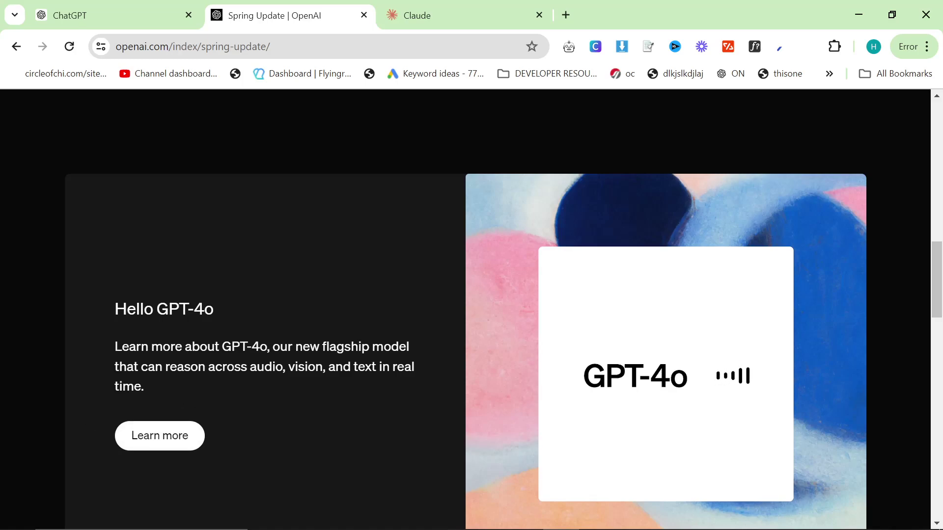
Read the Hello GPT-4o summary and glance at the section on more tools for ChatGPT free users
{"action": "left_click_drag", "start_coordinate": [205, 367], "coordinate": [272, 367]}
{"action": "left_click", "coordinate": [273, 367]}
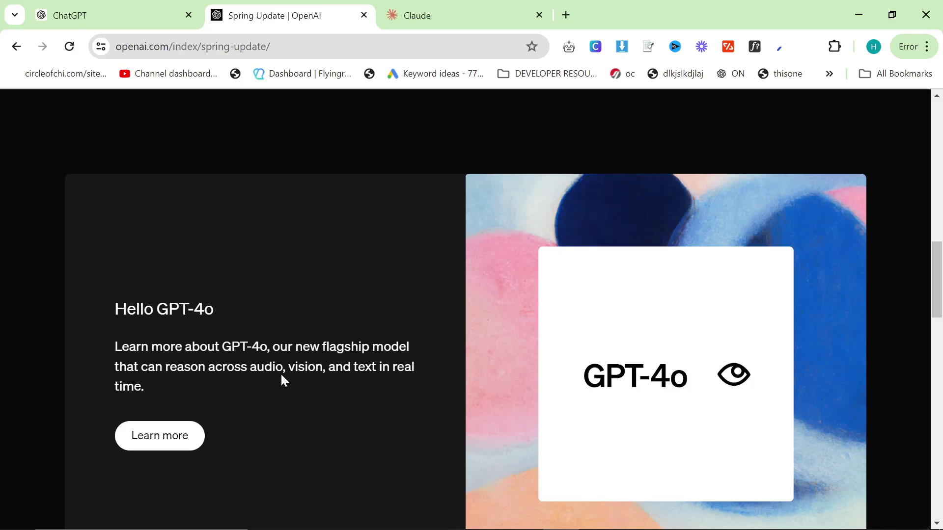
{"action": "scroll", "coordinate": [298, 370], "scroll_direction": "down", "scroll_amount": 6}
{"action": "scroll", "coordinate": [298, 371], "scroll_direction": "up", "scroll_amount": 5}
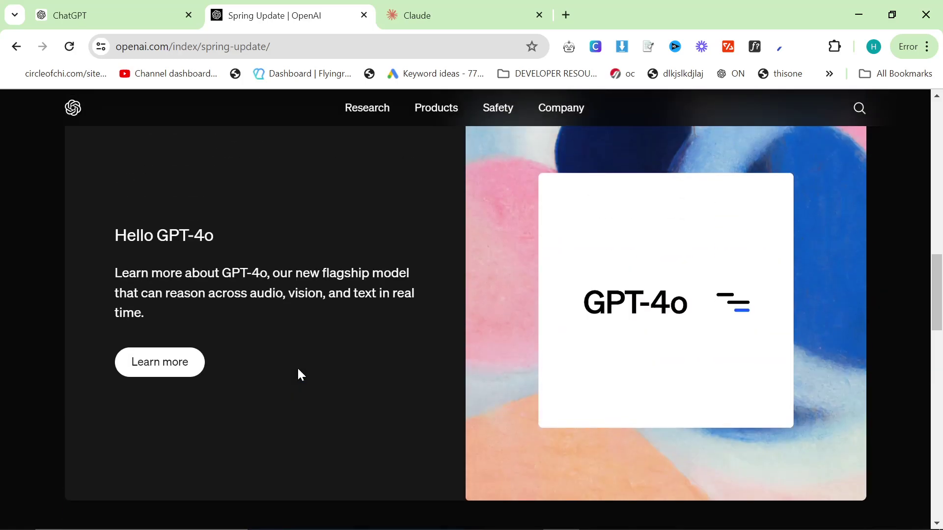
{"action": "scroll", "coordinate": [290, 373], "scroll_direction": "up", "scroll_amount": 3}
{"action": "scroll", "coordinate": [309, 372], "scroll_direction": "down", "scroll_amount": 2}
{"action": "scroll", "coordinate": [310, 373], "scroll_direction": "down", "scroll_amount": 7}
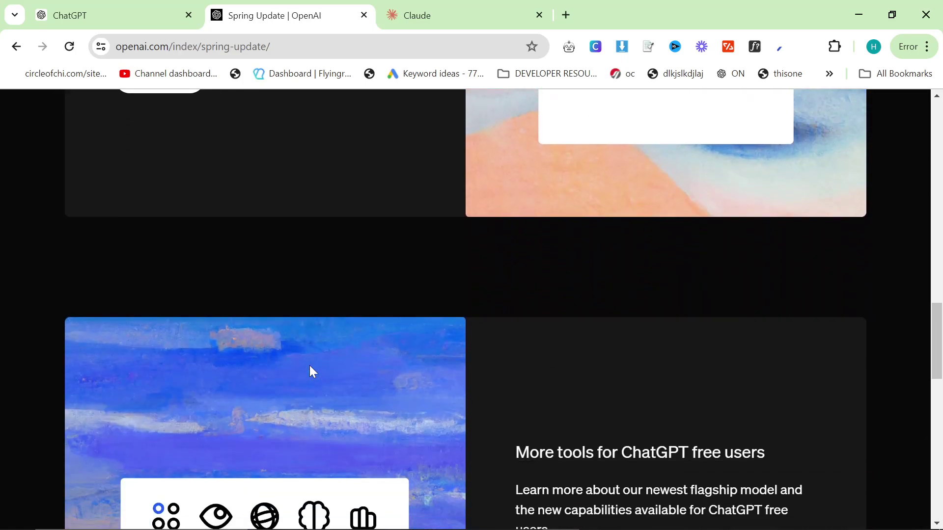
Open the Hello GPT-4o article in a separate browser tab and switch to it
{"action": "scroll", "coordinate": [309, 373], "scroll_direction": "up", "scroll_amount": 3}
{"action": "scroll", "coordinate": [310, 372], "scroll_direction": "up", "scroll_amount": 3}
{"action": "left_click_drag", "start_coordinate": [330, 362], "coordinate": [129, 273]}
{"action": "right_click", "coordinate": [164, 372]}
{"action": "left_click", "coordinate": [219, 58]}
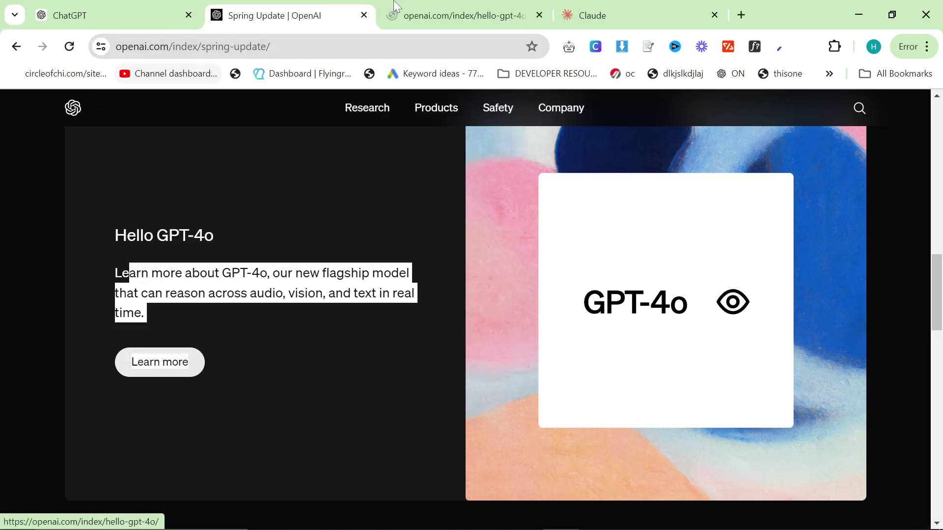
{"action": "left_click", "coordinate": [440, 22]}
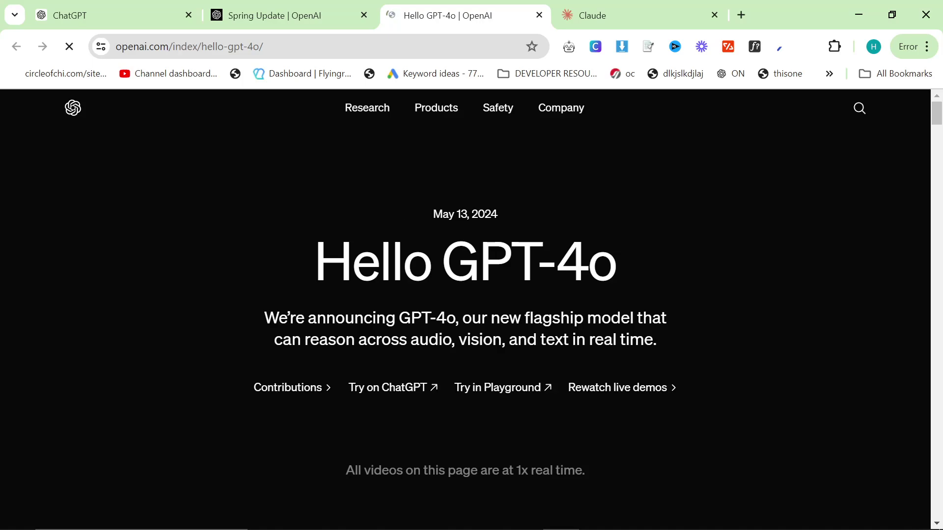
Read the introductory paragraph on GPT-4o's inputs and outputs, audio response times and performance compared with GPT-4 Turbo
{"action": "scroll", "coordinate": [536, 393], "scroll_direction": "down", "scroll_amount": 10}
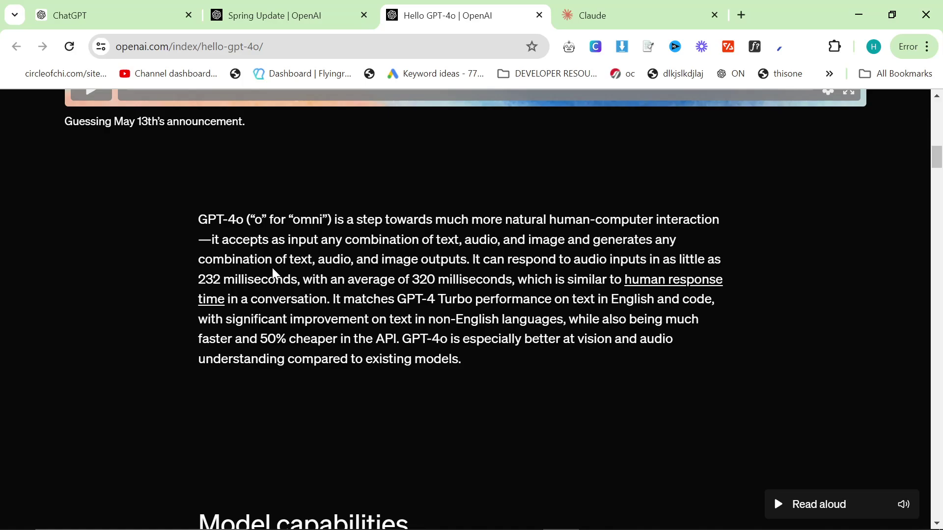
{"action": "left_click_drag", "start_coordinate": [343, 259], "coordinate": [505, 259]}
{"action": "left_click", "coordinate": [505, 259]}
{"action": "left_click_drag", "start_coordinate": [197, 280], "coordinate": [457, 299]}
{"action": "left_click", "coordinate": [302, 279]}
{"action": "left_click", "coordinate": [457, 298]}
{"action": "left_click_drag", "start_coordinate": [532, 339], "coordinate": [198, 219]}
{"action": "left_click", "coordinate": [198, 220]}
{"action": "left_click_drag", "start_coordinate": [757, 314], "coordinate": [299, 280]}
{"action": "left_click", "coordinate": [299, 280]}
{"action": "left_click_drag", "start_coordinate": [394, 319], "coordinate": [198, 320]}
{"action": "left_click", "coordinate": [226, 315]}
Look past the demo videos and read the paragraphs on Voice Mode latency and GPT-4o's end-to-end training
{"action": "scroll", "coordinate": [293, 319], "scroll_direction": "down", "scroll_amount": 10}
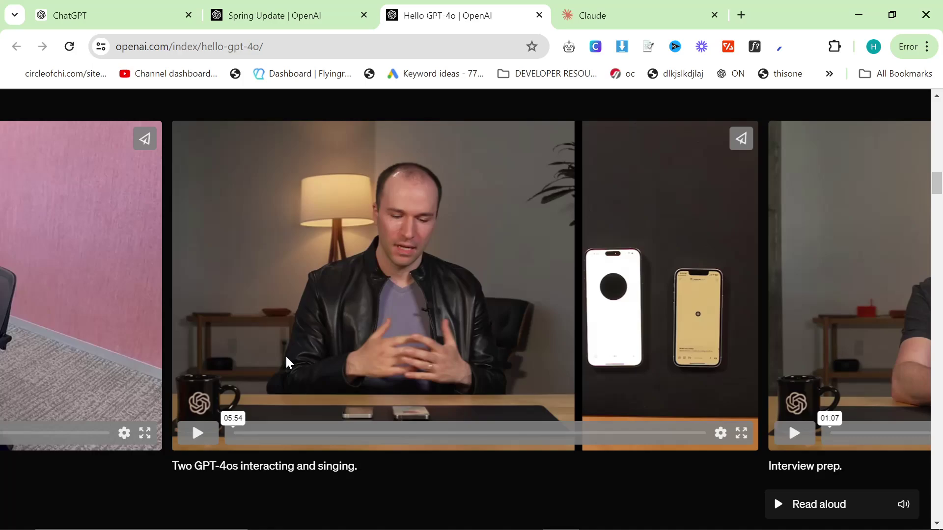
{"action": "scroll", "coordinate": [286, 362], "scroll_direction": "down", "scroll_amount": 9}
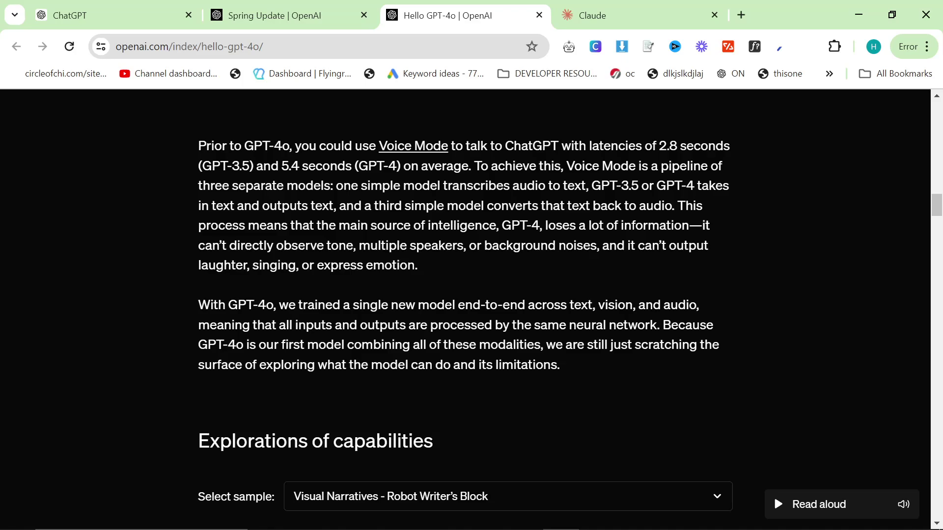
{"action": "left_click_drag", "start_coordinate": [651, 146], "coordinate": [763, 167]}
{"action": "left_click", "coordinate": [763, 167]}
{"action": "left_click_drag", "start_coordinate": [501, 225], "coordinate": [617, 246]}
{"action": "left_click", "coordinate": [602, 269]}
{"action": "left_click_drag", "start_coordinate": [416, 325], "coordinate": [625, 325]}
{"action": "left_click", "coordinate": [625, 325]}
{"action": "left_click_drag", "start_coordinate": [570, 365], "coordinate": [186, 306]}
{"action": "left_click", "coordinate": [186, 306]}
Reread the paragraphs comparing the old Voice Mode pipeline with the single GPT-4o model
{"action": "scroll", "coordinate": [187, 306], "scroll_direction": "down", "scroll_amount": 1}
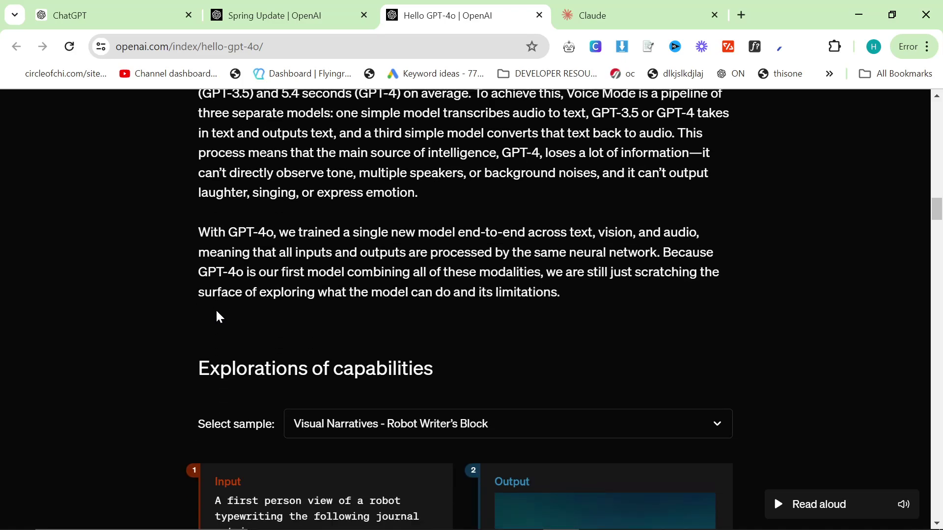
{"action": "scroll", "coordinate": [219, 316], "scroll_direction": "up", "scroll_amount": 2}
{"action": "left_click_drag", "start_coordinate": [197, 218], "coordinate": [570, 351]}
{"action": "left_click", "coordinate": [567, 363]}
{"action": "scroll", "coordinate": [568, 363], "scroll_direction": "down", "scroll_amount": 2}
{"action": "scroll", "coordinate": [562, 373], "scroll_direction": "down", "scroll_amount": 1}
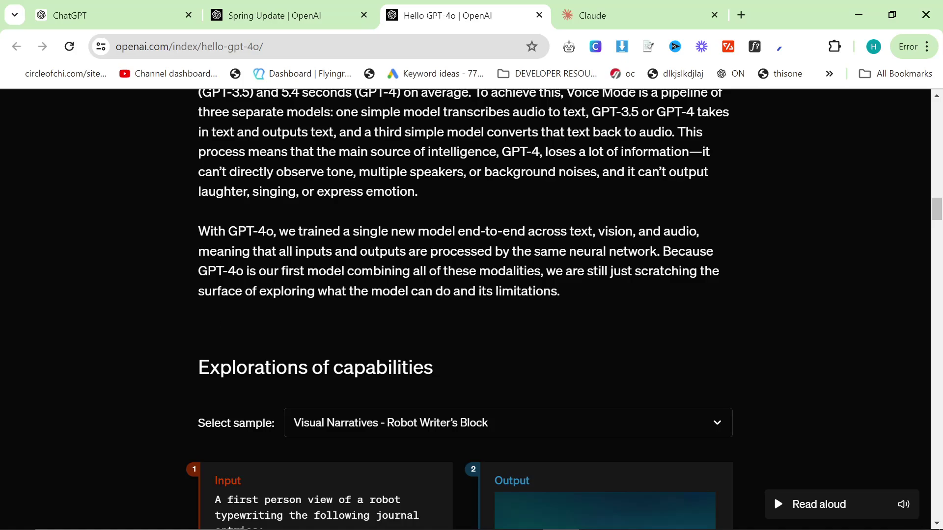
{"action": "left_click_drag", "start_coordinate": [235, 291], "coordinate": [562, 281]}
{"action": "left_click", "coordinate": [563, 282]}
Check the sample choices under Explorations of capabilities and read the first Robot Writer's Block prompt and output
{"action": "scroll", "coordinate": [561, 285], "scroll_direction": "down", "scroll_amount": 5}
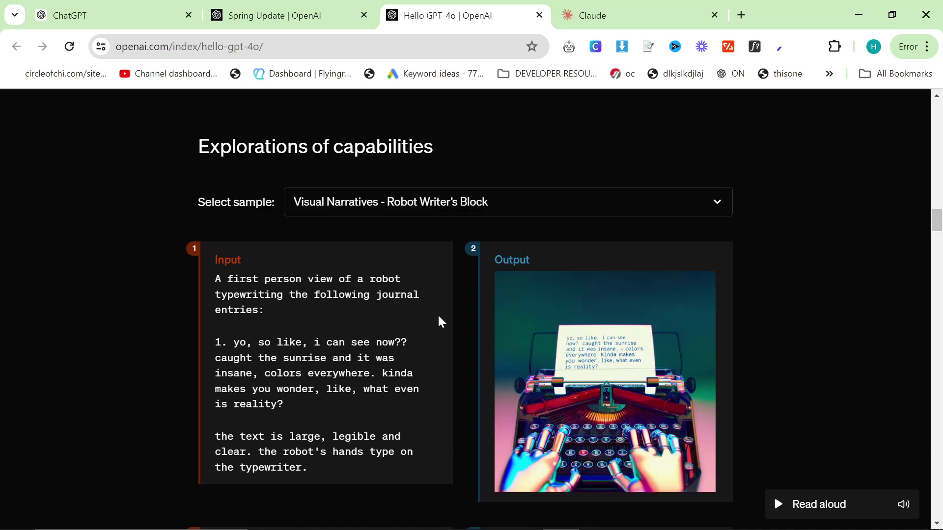
{"action": "left_click", "coordinate": [493, 212]}
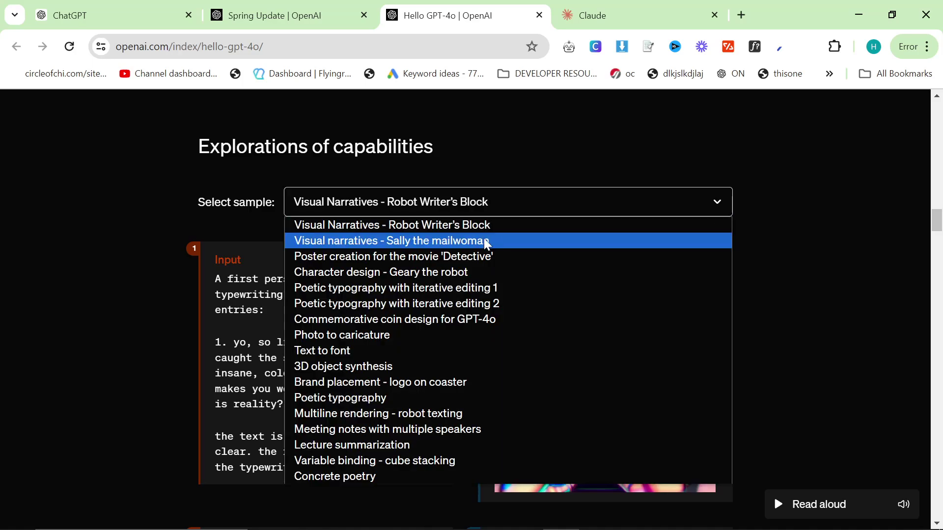
{"action": "left_click", "coordinate": [504, 192]}
{"action": "scroll", "coordinate": [313, 320], "scroll_direction": "down", "scroll_amount": 2}
{"action": "scroll", "coordinate": [316, 297], "scroll_direction": "up", "scroll_amount": 2}
{"action": "left_click_drag", "start_coordinate": [215, 278], "coordinate": [375, 459]}
{"action": "left_click", "coordinate": [515, 334]}
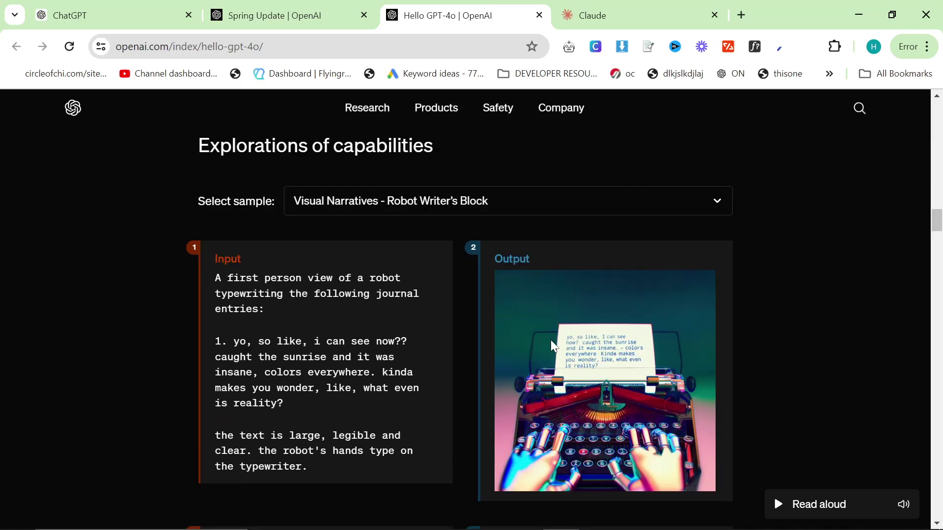
Examine the remaining Robot Writer's Block prompts and their generated images, including the ripped-paper example
{"action": "scroll", "coordinate": [514, 334], "scroll_direction": "down", "scroll_amount": 4}
{"action": "scroll", "coordinate": [549, 344], "scroll_direction": "down", "scroll_amount": 3}
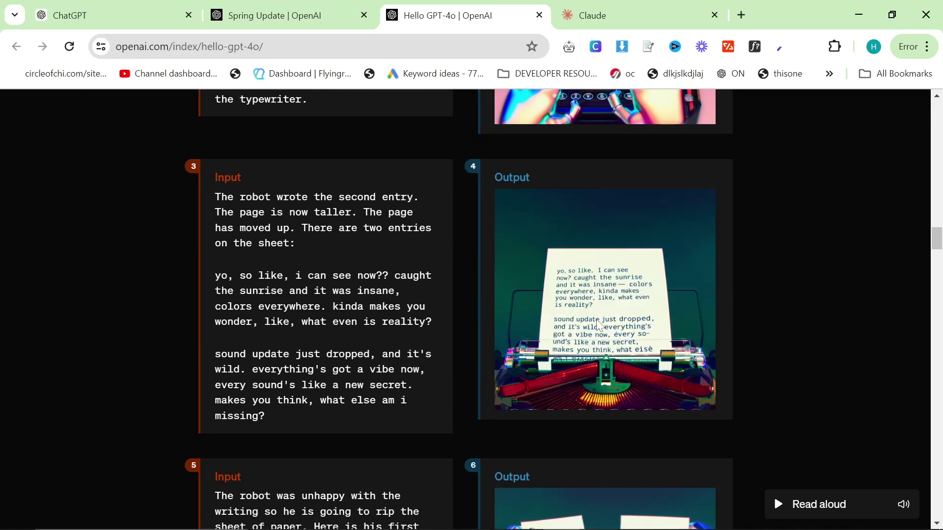
{"action": "left_click_drag", "start_coordinate": [216, 178], "coordinate": [319, 322]}
{"action": "left_click", "coordinate": [454, 335]}
{"action": "scroll", "coordinate": [455, 334], "scroll_direction": "down", "scroll_amount": 6}
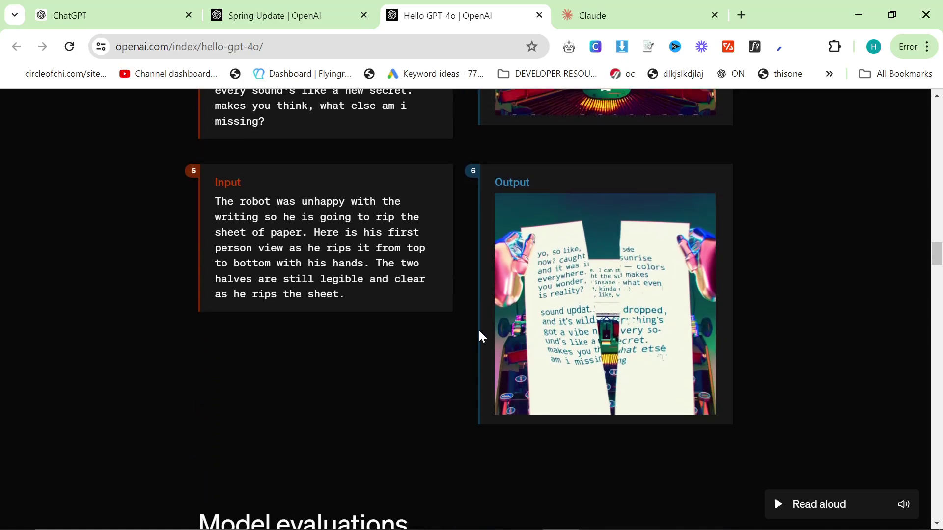
{"action": "scroll", "coordinate": [560, 359], "scroll_direction": "up", "scroll_amount": 4}
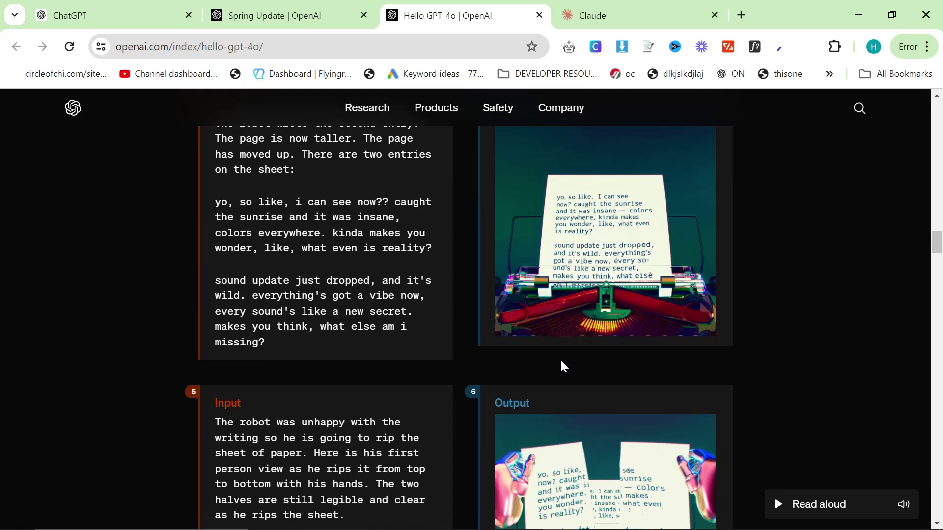
Examine the Text Evaluation chart under Model evaluations, comparing GPT-4o with the other models
{"action": "scroll", "coordinate": [494, 410], "scroll_direction": "down", "scroll_amount": 7}
{"action": "scroll", "coordinate": [434, 348], "scroll_direction": "down", "scroll_amount": 4}
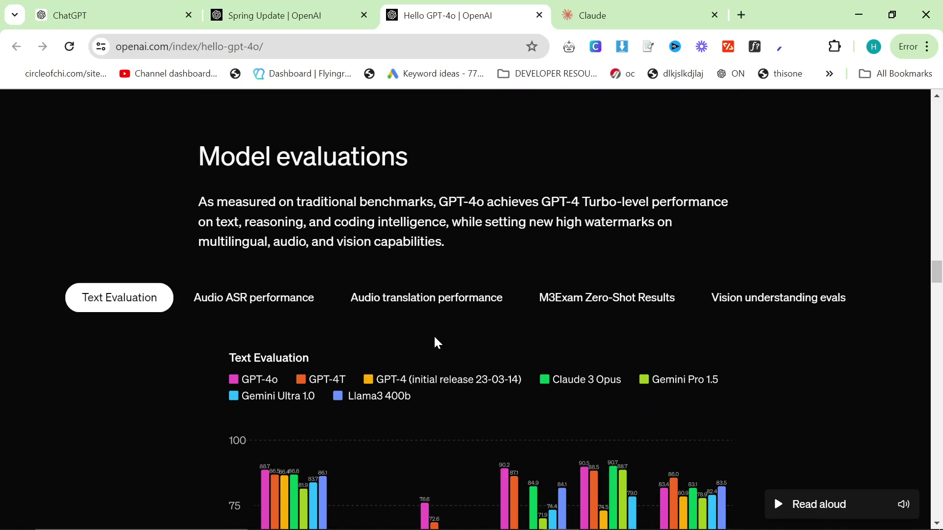
{"action": "scroll", "coordinate": [624, 338], "scroll_direction": "down", "scroll_amount": 3}
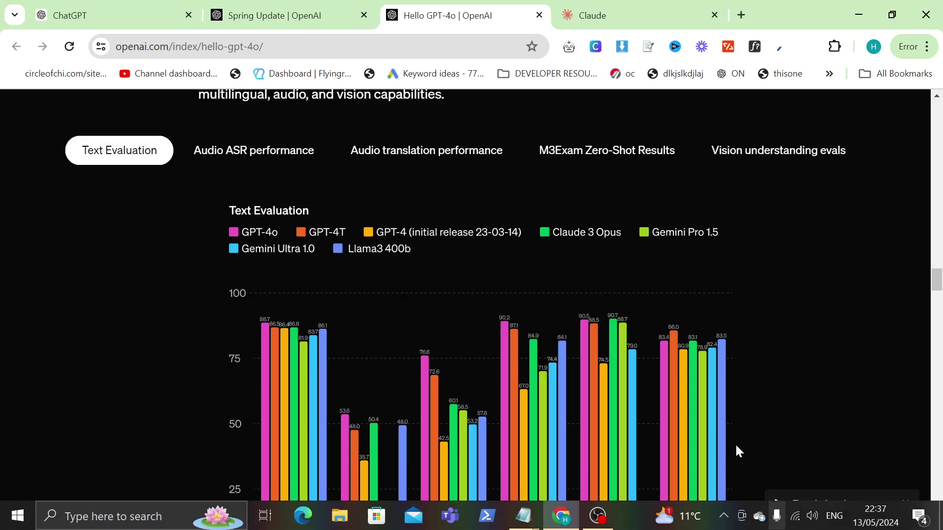
{"action": "scroll", "coordinate": [421, 329], "scroll_direction": "down", "scroll_amount": 6}
{"action": "scroll", "coordinate": [422, 328], "scroll_direction": "up", "scroll_amount": 4}
{"action": "scroll", "coordinate": [275, 324], "scroll_direction": "up", "scroll_amount": 1}
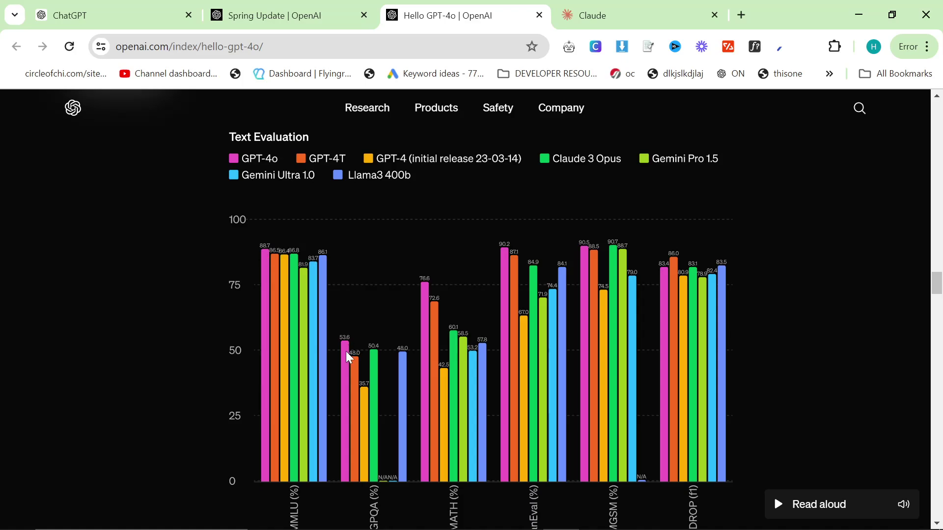
{"action": "scroll", "coordinate": [346, 352], "scroll_direction": "down", "scroll_amount": 2}
{"action": "scroll", "coordinate": [346, 352], "scroll_direction": "up", "scroll_amount": 2}
{"action": "scroll", "coordinate": [621, 347], "scroll_direction": "down", "scroll_amount": 6}
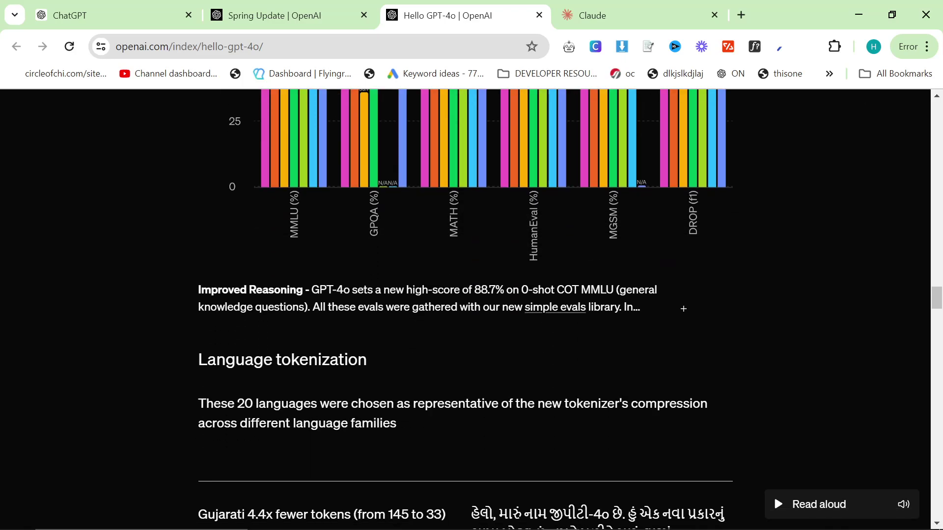
Review the Language tokenization section, reading the token reductions and example translations for the listed languages
{"action": "scroll", "coordinate": [434, 381], "scroll_direction": "down", "scroll_amount": 5}
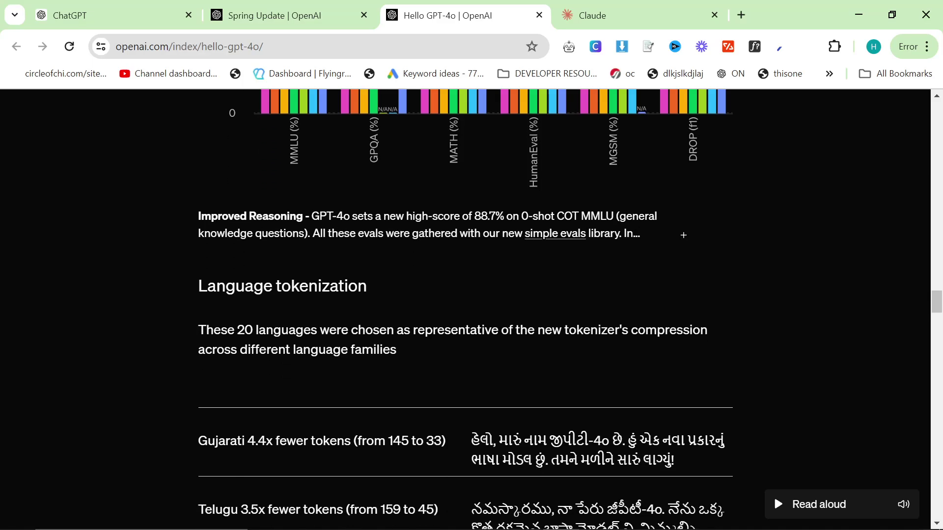
{"action": "left_click_drag", "start_coordinate": [161, 300], "coordinate": [311, 295]}
{"action": "scroll", "coordinate": [409, 413], "scroll_direction": "down", "scroll_amount": 15}
{"action": "scroll", "coordinate": [407, 413], "scroll_direction": "down", "scroll_amount": 5}
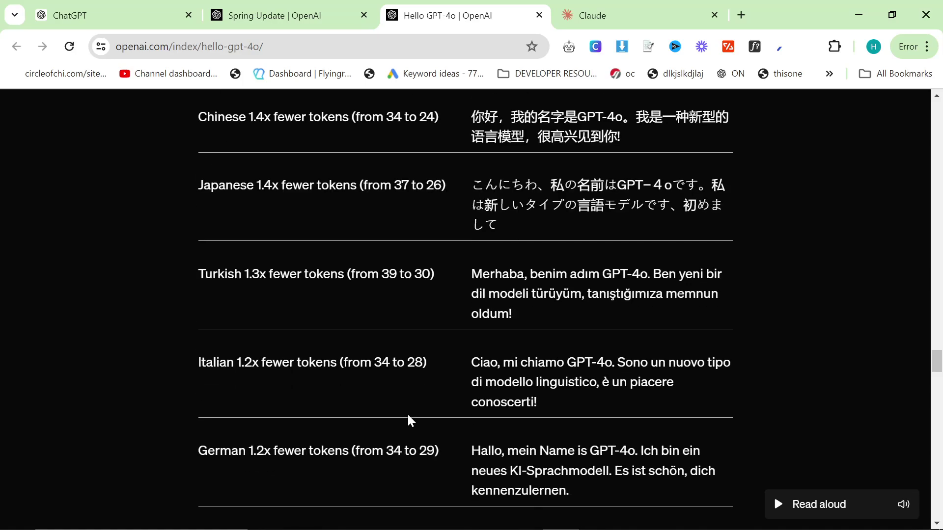
{"action": "scroll", "coordinate": [406, 412], "scroll_direction": "down", "scroll_amount": 5}
{"action": "scroll", "coordinate": [450, 234], "scroll_direction": "up", "scroll_amount": 2}
{"action": "left_click_drag", "start_coordinate": [476, 215], "coordinate": [575, 269]}
{"action": "left_click", "coordinate": [578, 270]}
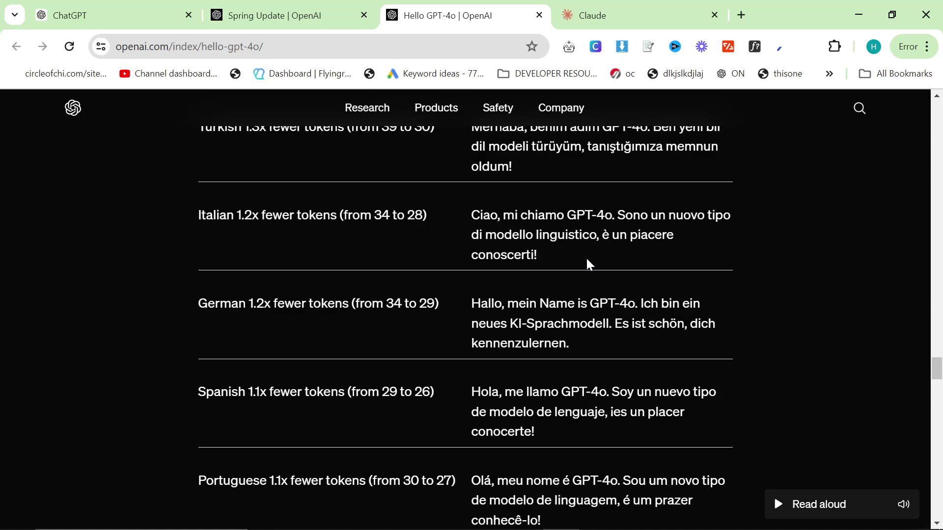
{"action": "left_click_drag", "start_coordinate": [584, 255], "coordinate": [554, 269]}
{"action": "left_click", "coordinate": [558, 256]}
{"action": "scroll", "coordinate": [544, 273], "scroll_direction": "down", "scroll_amount": 10}
{"action": "scroll", "coordinate": [591, 314], "scroll_direction": "up", "scroll_amount": 15}
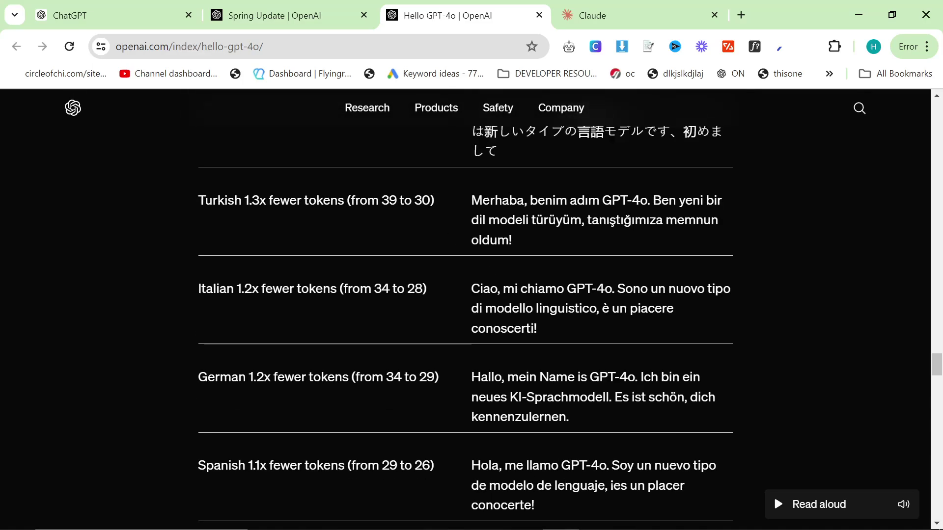
Return to the Spring Update page and open the article on more tools for ChatGPT free users
{"action": "left_click", "coordinate": [318, 7]}
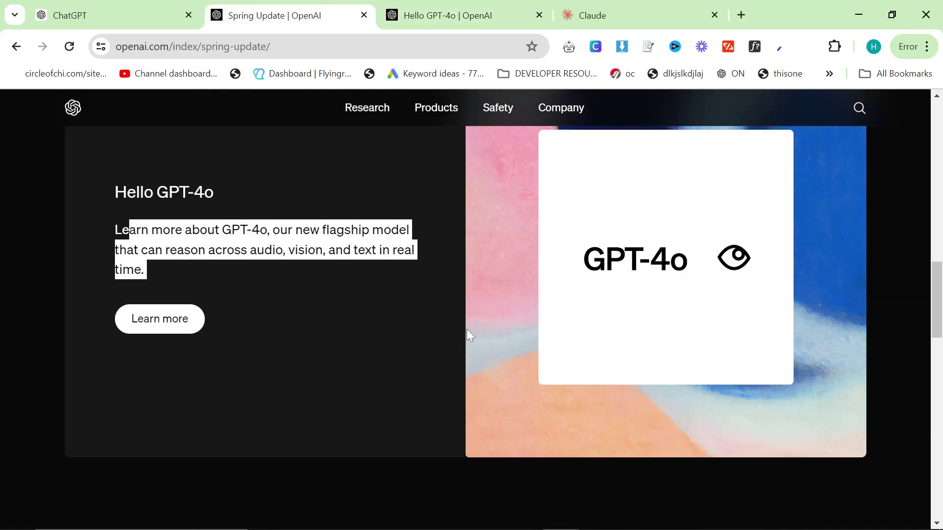
{"action": "scroll", "coordinate": [468, 335], "scroll_direction": "down", "scroll_amount": 8}
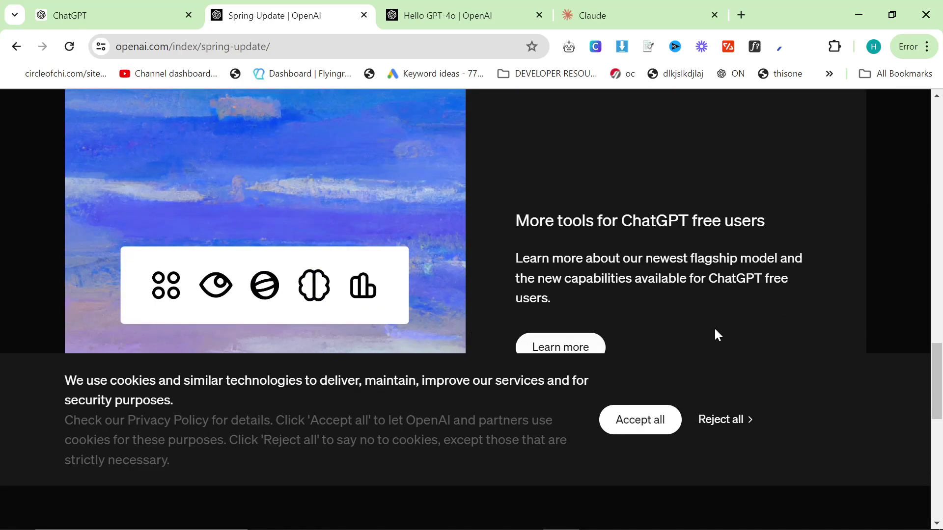
{"action": "left_click", "coordinate": [546, 344]}
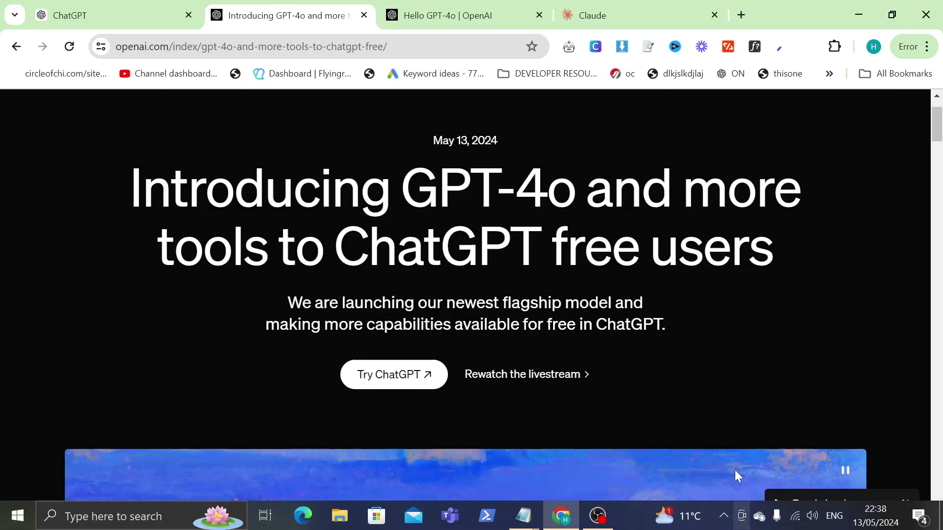
Read the article's headline about introducing GPT-4o and more tools, then look past its banner image
{"action": "scroll", "coordinate": [723, 458], "scroll_direction": "down", "scroll_amount": 4}
{"action": "scroll", "coordinate": [566, 347], "scroll_direction": "up", "scroll_amount": 5}
{"action": "left_click_drag", "start_coordinate": [142, 260], "coordinate": [814, 301]}
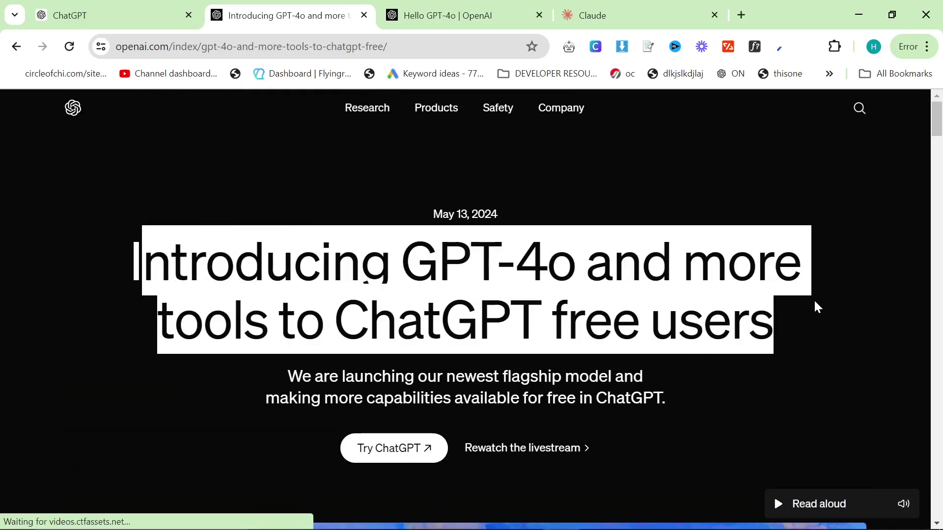
{"action": "scroll", "coordinate": [465, 301], "scroll_direction": "down", "scroll_amount": 10}
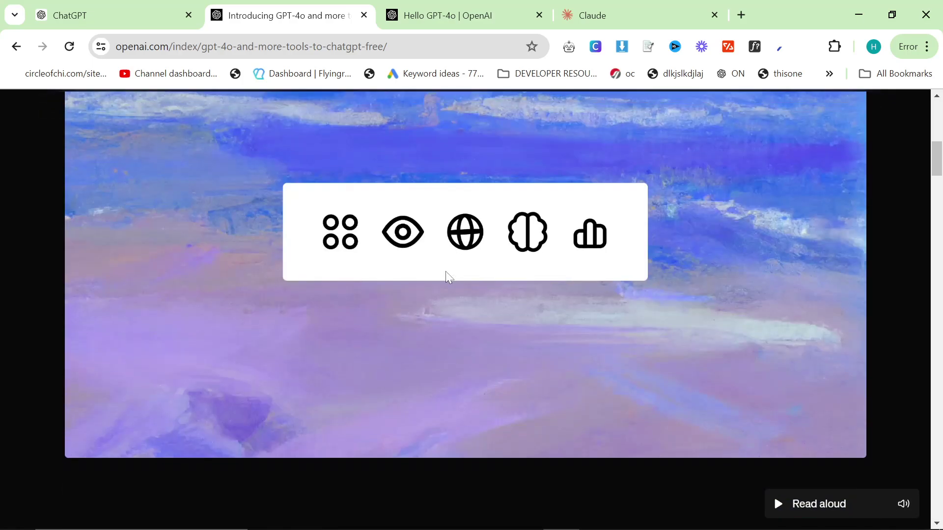
Read the section on bringing advanced tools for free and its list of features for ChatGPT Free users
{"action": "scroll", "coordinate": [448, 276], "scroll_direction": "down", "scroll_amount": 15}
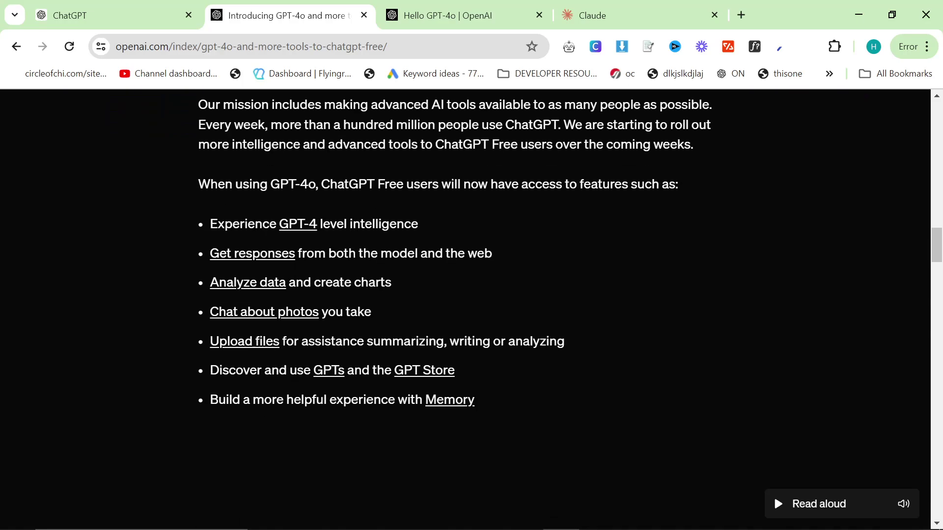
{"action": "scroll", "coordinate": [774, 495], "scroll_direction": "up", "scroll_amount": 1}
{"action": "scroll", "coordinate": [448, 276], "scroll_direction": "up", "scroll_amount": 1}
{"action": "left_click_drag", "start_coordinate": [196, 207], "coordinate": [700, 216]}
{"action": "left_click", "coordinate": [657, 234]}
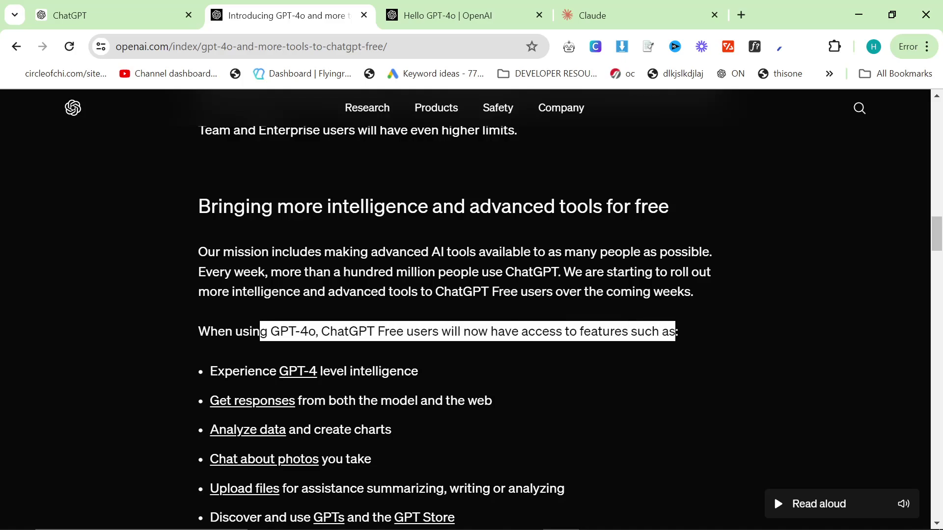
{"action": "scroll", "coordinate": [435, 389], "scroll_direction": "down", "scroll_amount": 1}
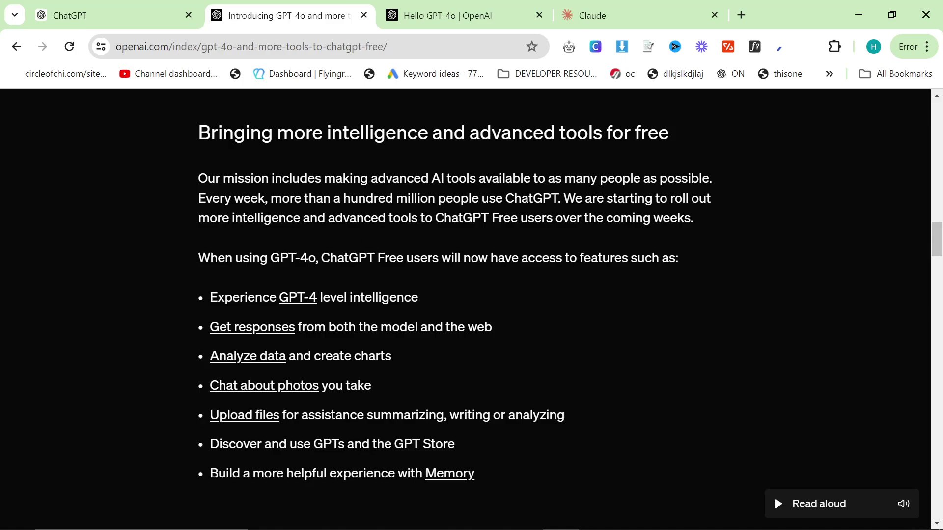
Read the sentence on the rollout to ChatGPT Free users and recheck the GPT-4o features listed below it
{"action": "left_click_drag", "start_coordinate": [342, 218], "coordinate": [706, 223]}
{"action": "left_click", "coordinate": [703, 230]}
{"action": "scroll", "coordinate": [375, 254], "scroll_direction": "down", "scroll_amount": 3}
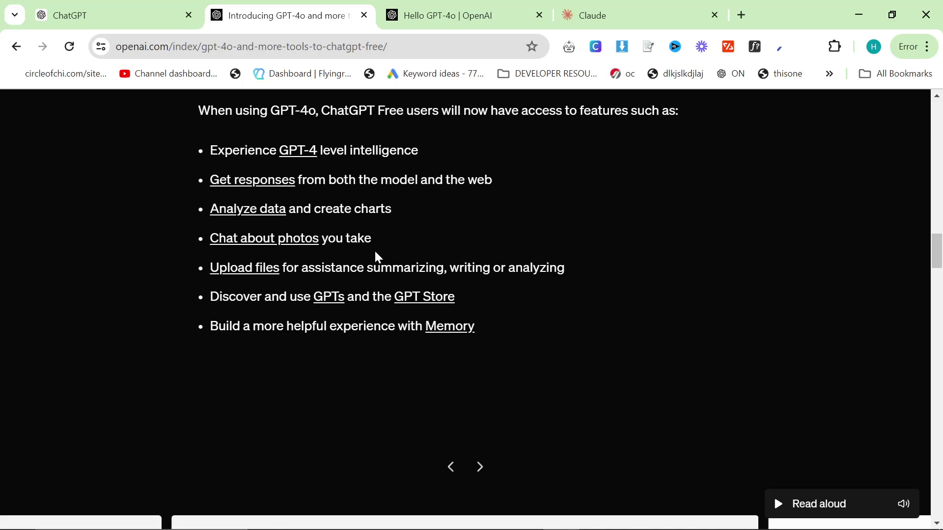
{"action": "scroll", "coordinate": [553, 357], "scroll_direction": "up", "scroll_amount": 2}
Read the paragraph on the GPT-4o message limit for free users below the demo videos
{"action": "scroll", "coordinate": [553, 354], "scroll_direction": "down", "scroll_amount": 12}
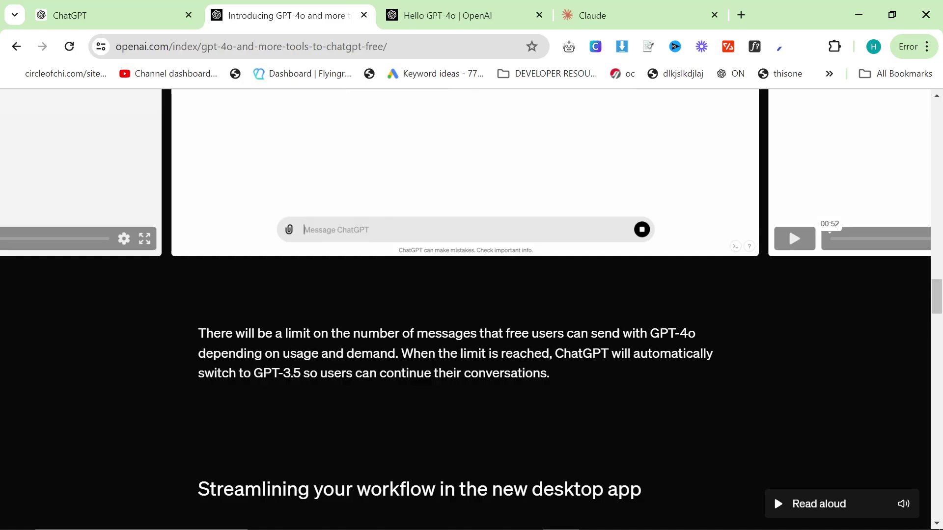
{"action": "scroll", "coordinate": [672, 379], "scroll_direction": "down", "scroll_amount": 2}
{"action": "scroll", "coordinate": [671, 379], "scroll_direction": "up", "scroll_amount": 2}
{"action": "left_click_drag", "start_coordinate": [712, 354], "coordinate": [491, 334]}
{"action": "left_click", "coordinate": [492, 334]}
Look over the new desktop app section and its demo of ChatGPT used on the Launch Notes document
{"action": "scroll", "coordinate": [492, 334], "scroll_direction": "down", "scroll_amount": 15}
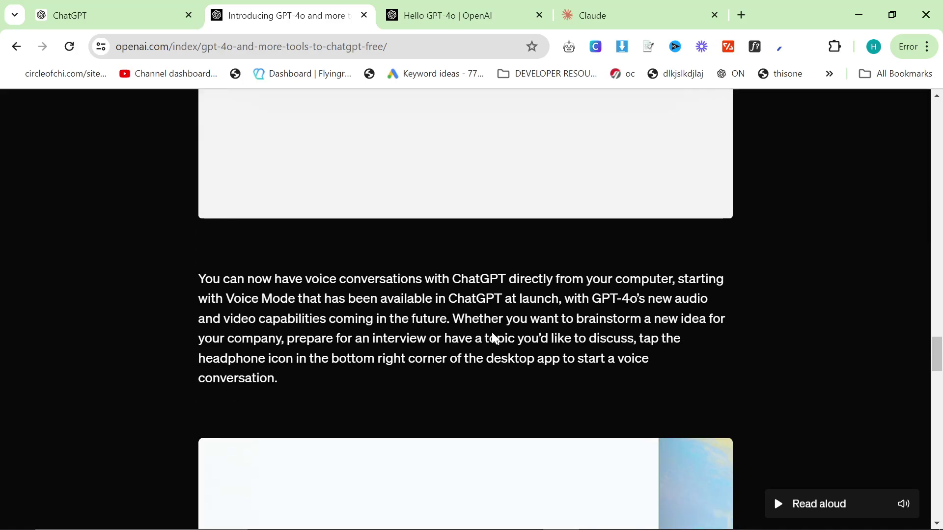
{"action": "scroll", "coordinate": [495, 339], "scroll_direction": "up", "scroll_amount": 10}
{"action": "scroll", "coordinate": [495, 338], "scroll_direction": "down", "scroll_amount": 3}
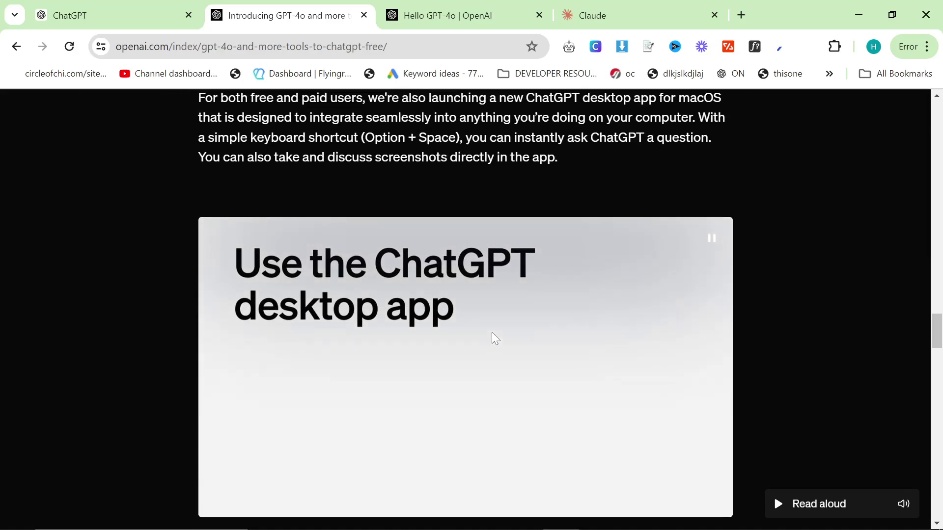
{"action": "scroll", "coordinate": [495, 338], "scroll_direction": "up", "scroll_amount": 3}
{"action": "scroll", "coordinate": [492, 337], "scroll_direction": "down", "scroll_amount": 3}
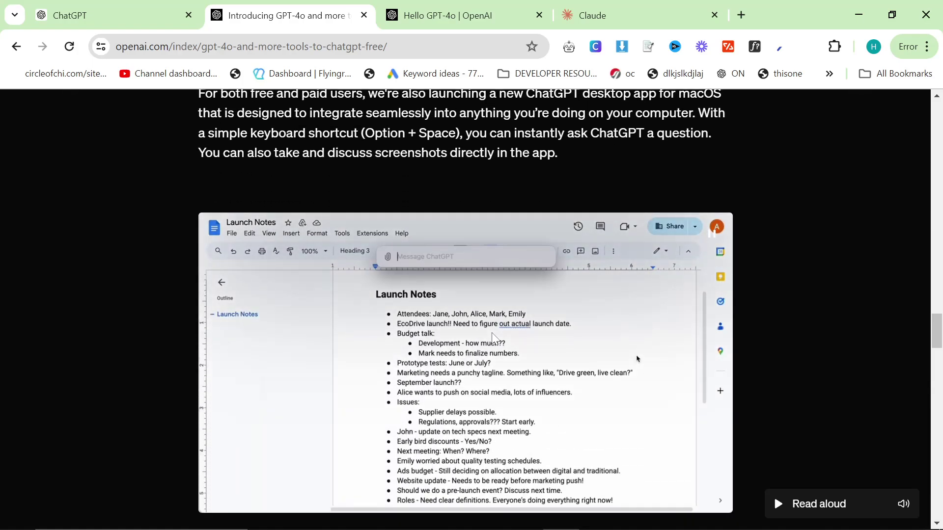
{"action": "scroll", "coordinate": [492, 337], "scroll_direction": "down", "scroll_amount": 12}
{"action": "scroll", "coordinate": [492, 337], "scroll_direction": "up", "scroll_amount": 8}
{"action": "scroll", "coordinate": [494, 340], "scroll_direction": "up", "scroll_amount": 3}
{"action": "scroll", "coordinate": [493, 341], "scroll_direction": "up", "scroll_amount": 3}
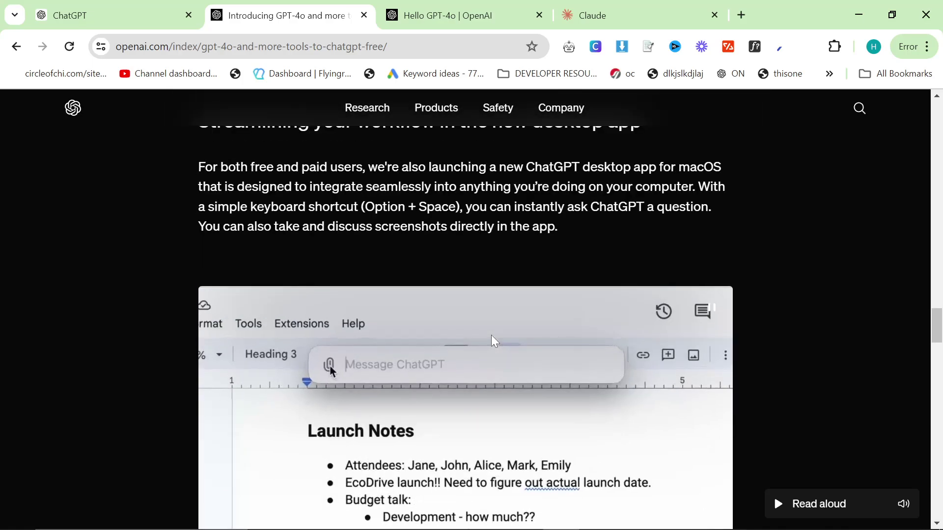
Read the paragraph on streamlining workflow with the ChatGPT desktop app for macOS, for both free and paid users
{"action": "scroll", "coordinate": [493, 340], "scroll_direction": "up", "scroll_amount": 3}
{"action": "left_click_drag", "start_coordinate": [555, 281], "coordinate": [137, 237]}
{"action": "left_click", "coordinate": [217, 246]}
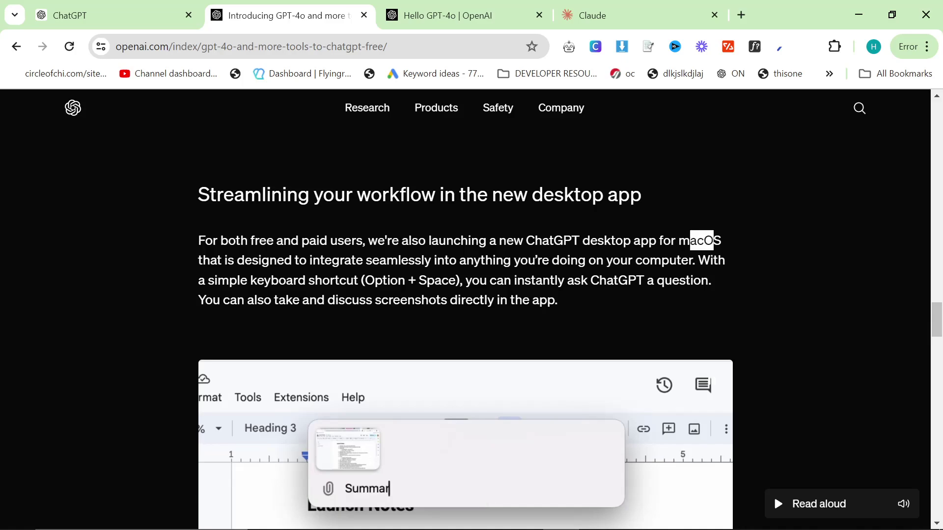
{"action": "triple_click", "coordinate": [699, 241]}
{"action": "left_click", "coordinate": [700, 241]}
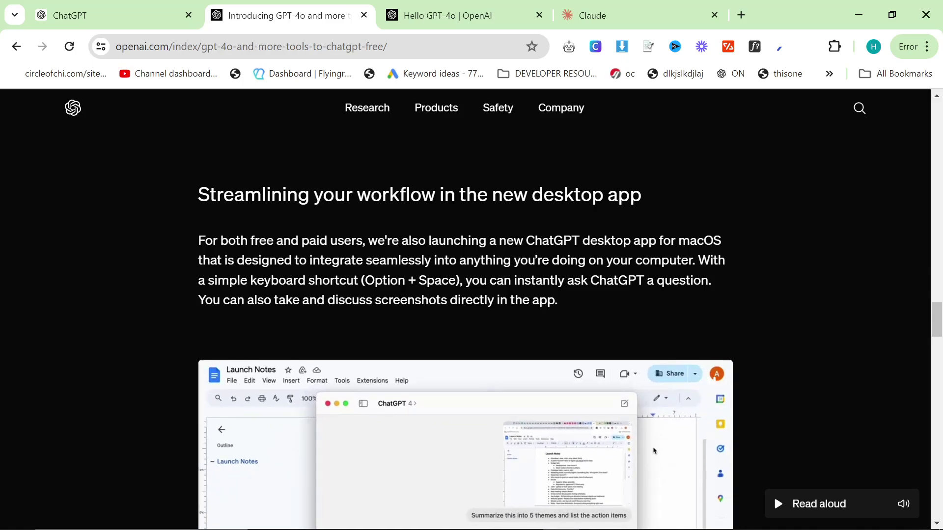
{"action": "scroll", "coordinate": [599, 240], "scroll_direction": "down", "scroll_amount": 2}
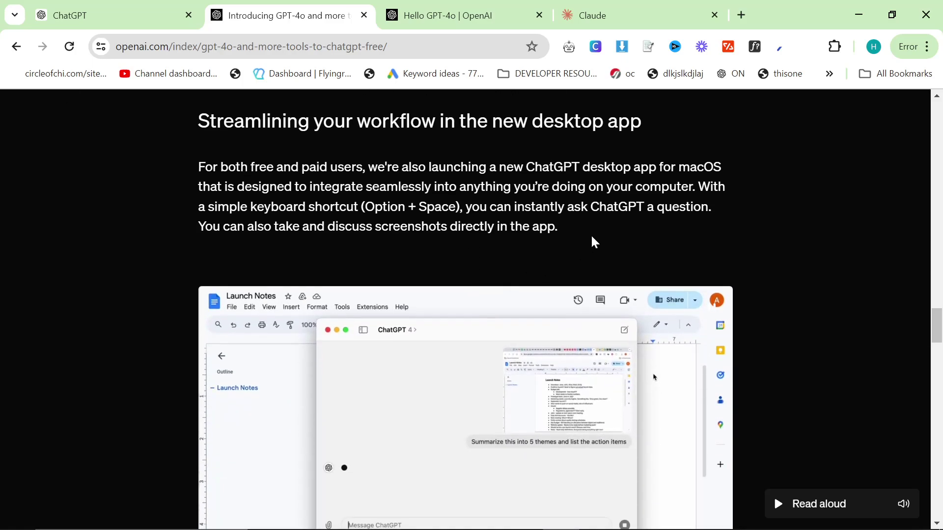
{"action": "left_click_drag", "start_coordinate": [588, 241], "coordinate": [193, 179]}
{"action": "left_click", "coordinate": [193, 179]}
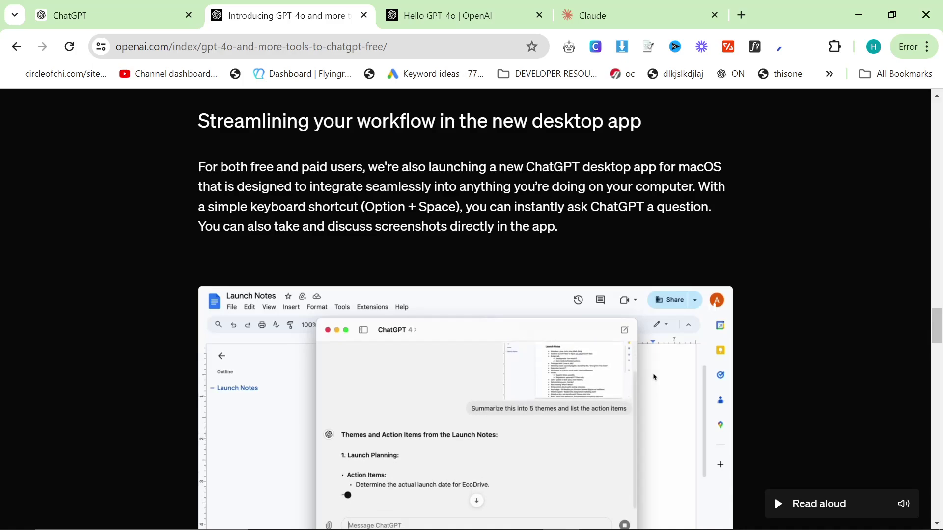
Read about voice conversations in the desktop app and the macOS and Windows rollout plans, then view the following demo
{"action": "scroll", "coordinate": [193, 180], "scroll_direction": "down", "scroll_amount": 3}
{"action": "scroll", "coordinate": [349, 363], "scroll_direction": "down", "scroll_amount": 10}
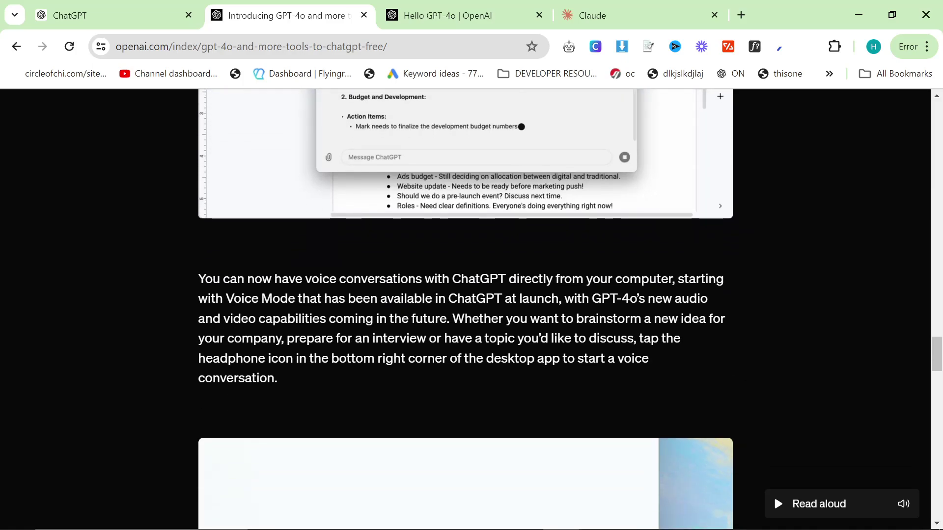
{"action": "scroll", "coordinate": [349, 362], "scroll_direction": "up", "scroll_amount": 4}
{"action": "scroll", "coordinate": [221, 275], "scroll_direction": "down", "scroll_amount": 11}
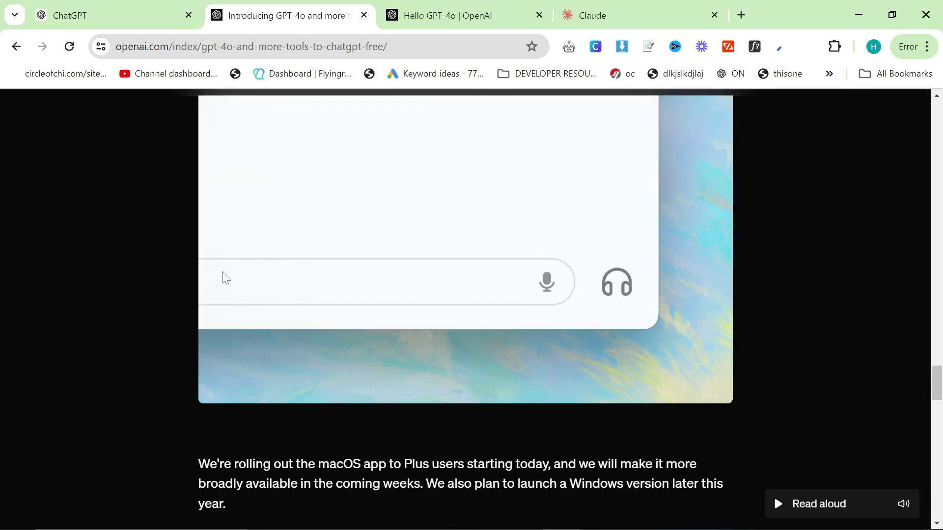
{"action": "scroll", "coordinate": [224, 278], "scroll_direction": "down", "scroll_amount": 5}
{"action": "scroll", "coordinate": [223, 278], "scroll_direction": "up", "scroll_amount": 2}
{"action": "scroll", "coordinate": [224, 278], "scroll_direction": "down", "scroll_amount": 8}
{"action": "scroll", "coordinate": [222, 276], "scroll_direction": "up", "scroll_amount": 8}
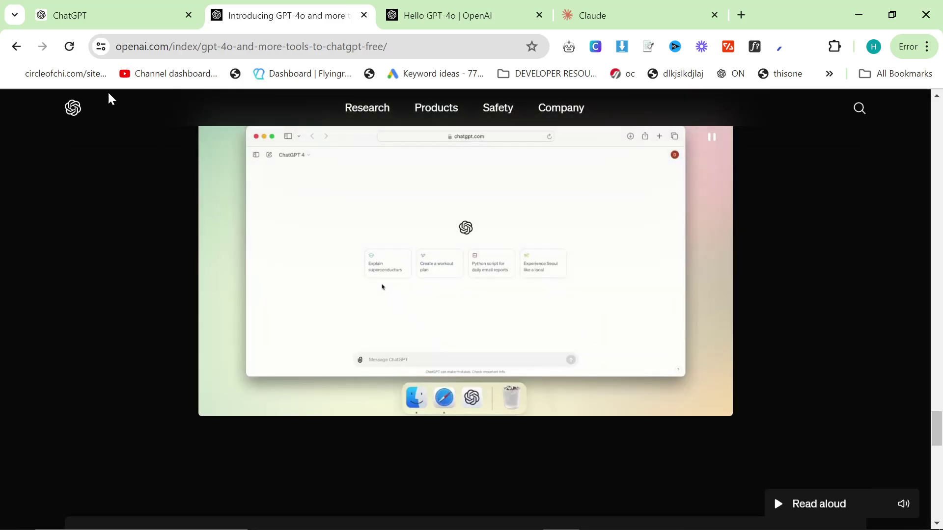
Switch to the Claude chat on Black Tie Attire for Men and copy the full pasted prompt with its product list
{"action": "left_click", "coordinate": [181, 23]}
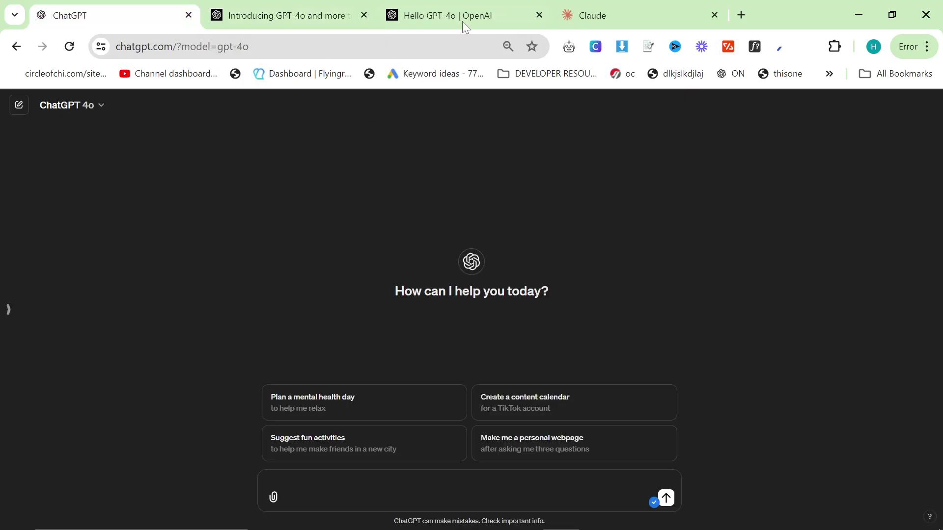
{"action": "left_click", "coordinate": [641, 20]}
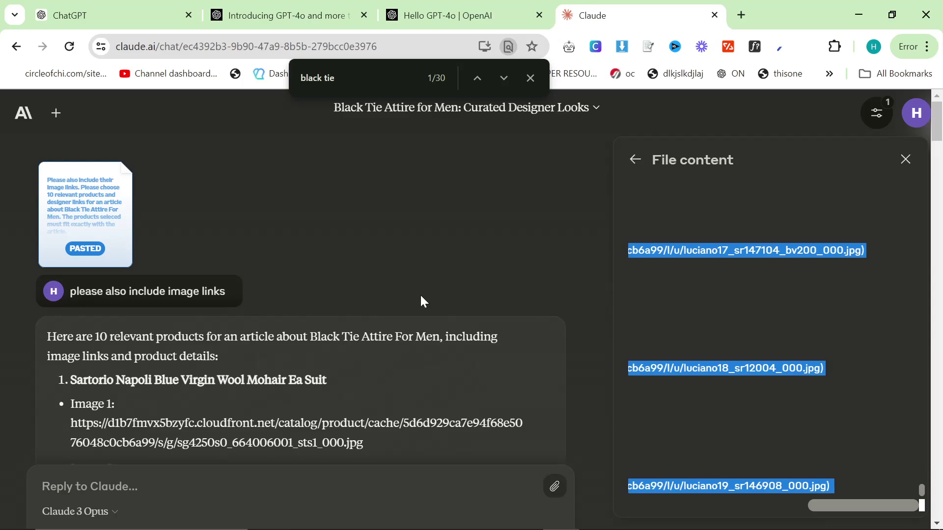
{"action": "left_click_drag", "start_coordinate": [896, 502], "coordinate": [678, 495]}
{"action": "left_click_drag", "start_coordinate": [921, 492], "coordinate": [881, 140]}
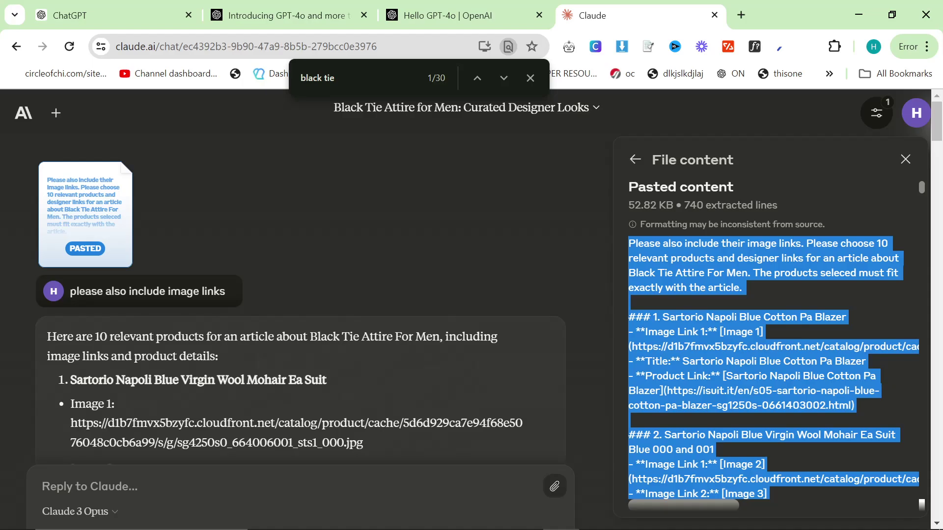
{"action": "scroll", "coordinate": [836, 350], "scroll_direction": "down", "scroll_amount": 15}
{"action": "left_click_drag", "start_coordinate": [921, 201], "coordinate": [923, 177]}
{"action": "right_click", "coordinate": [687, 263]}
{"action": "left_click", "coordinate": [457, 279]}
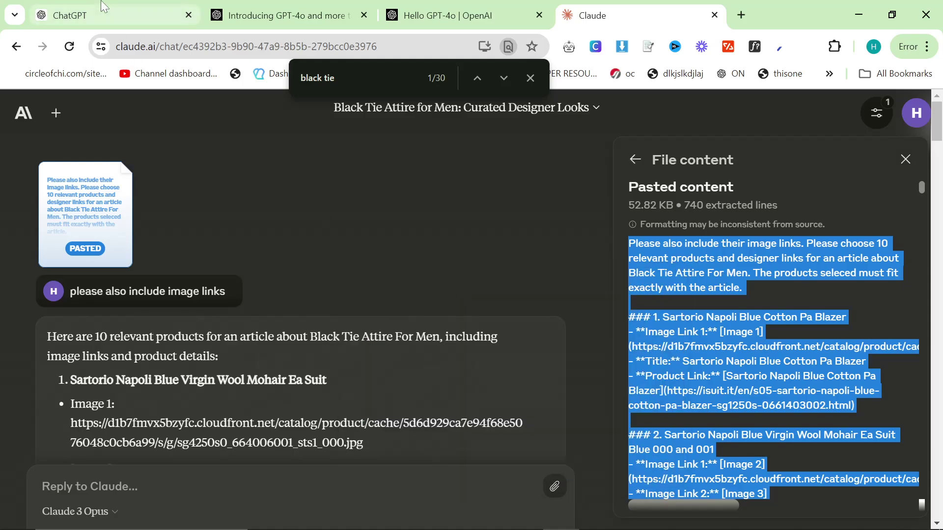
Switch to ChatGPT 4o, paste the copied Black Tie Attire product prompt into a new chat and send it
{"action": "left_click", "coordinate": [106, 10]}
{"action": "right_click", "coordinate": [333, 484]}
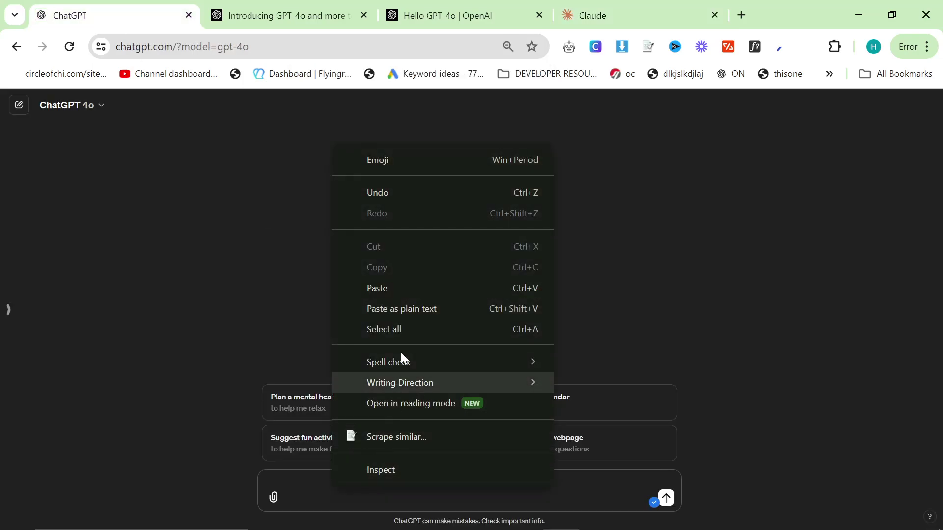
{"action": "left_click", "coordinate": [406, 287]}
{"action": "left_click_drag", "start_coordinate": [499, 496], "coordinate": [142, 154]}
{"action": "left_click", "coordinate": [317, 443]}
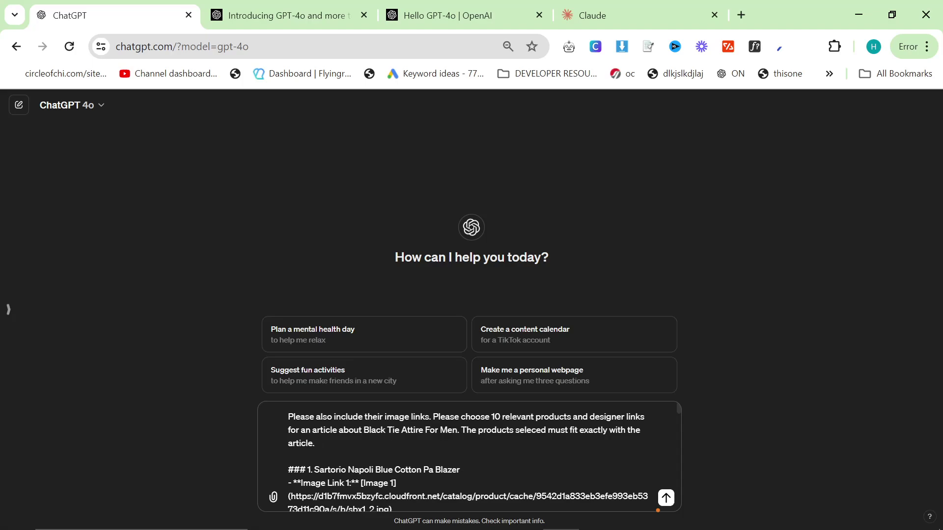
{"action": "key", "text": "Return"}
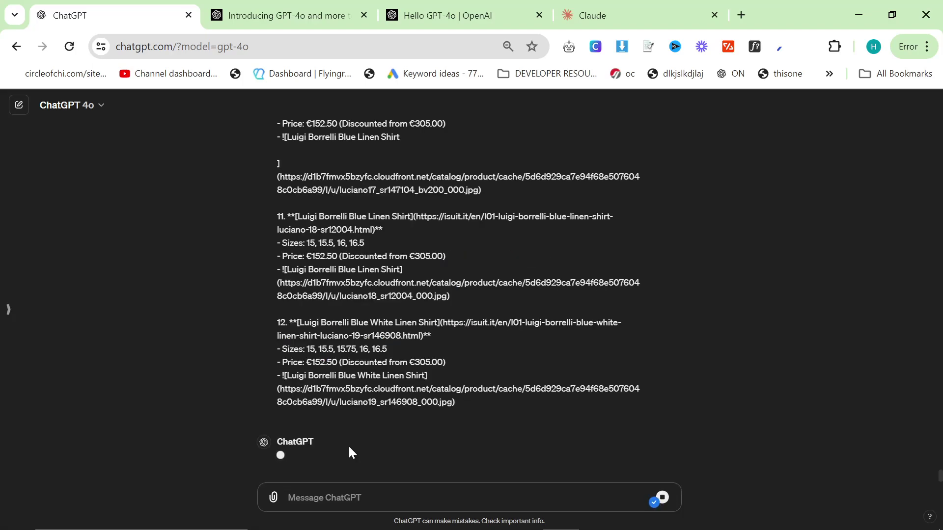
Review the ChatGPT 4o answer as it generates, checking its product titles, links and embedded images
{"action": "scroll", "coordinate": [358, 280], "scroll_direction": "down", "scroll_amount": 20}
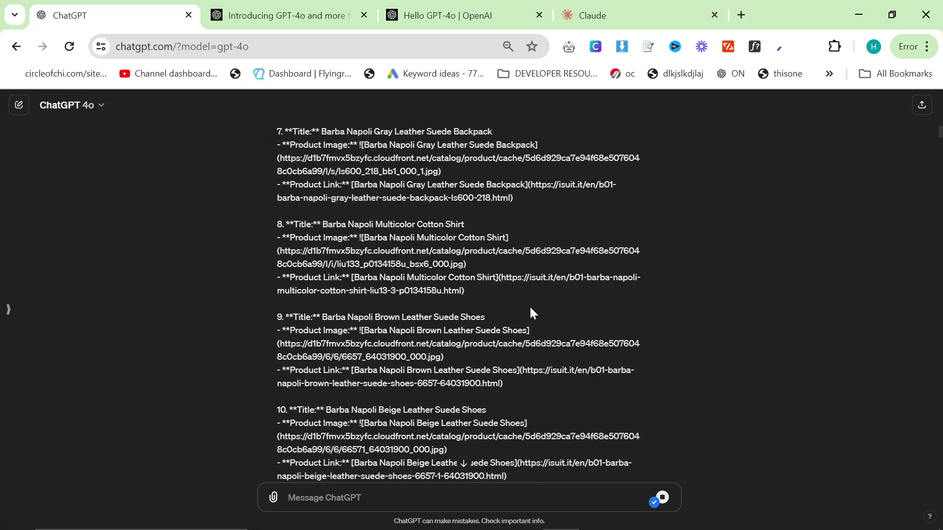
{"action": "scroll", "coordinate": [522, 346], "scroll_direction": "down", "scroll_amount": 20}
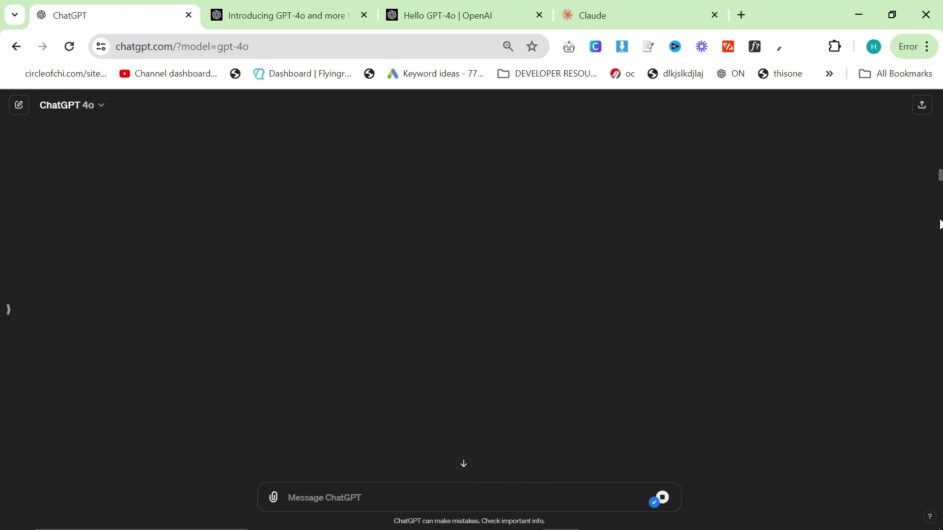
{"action": "scroll", "coordinate": [523, 347], "scroll_direction": "down", "scroll_amount": 20}
{"action": "scroll", "coordinate": [522, 346], "scroll_direction": "down", "scroll_amount": 10}
{"action": "scroll", "coordinate": [523, 346], "scroll_direction": "up", "scroll_amount": 2}
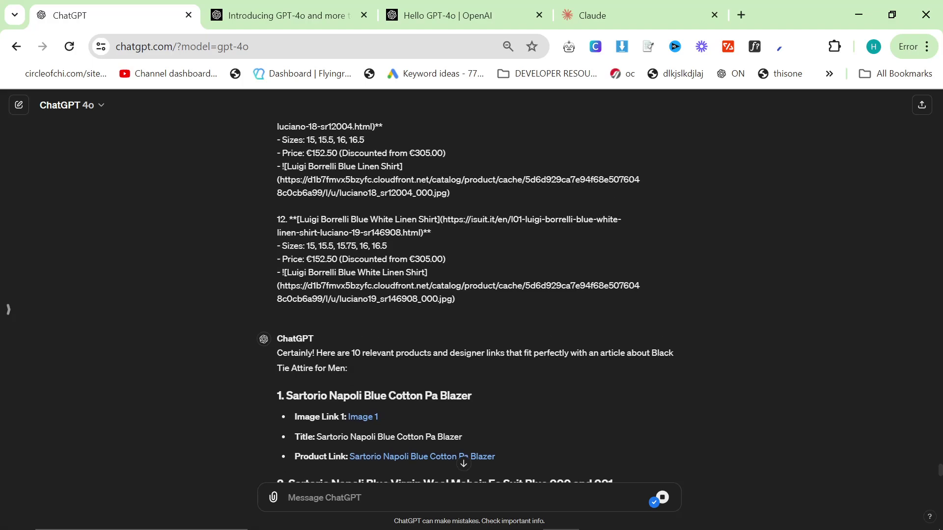
{"action": "scroll", "coordinate": [524, 351], "scroll_direction": "down", "scroll_amount": 3}
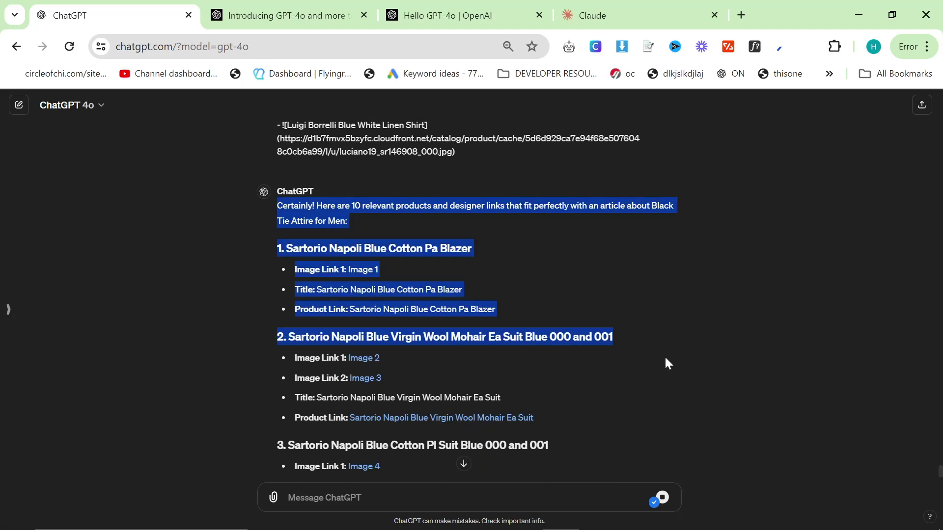
{"action": "scroll", "coordinate": [665, 362], "scroll_direction": "down", "scroll_amount": 3}
{"action": "scroll", "coordinate": [660, 358], "scroll_direction": "down", "scroll_amount": 3}
{"action": "scroll", "coordinate": [660, 358], "scroll_direction": "down", "scroll_amount": 10}
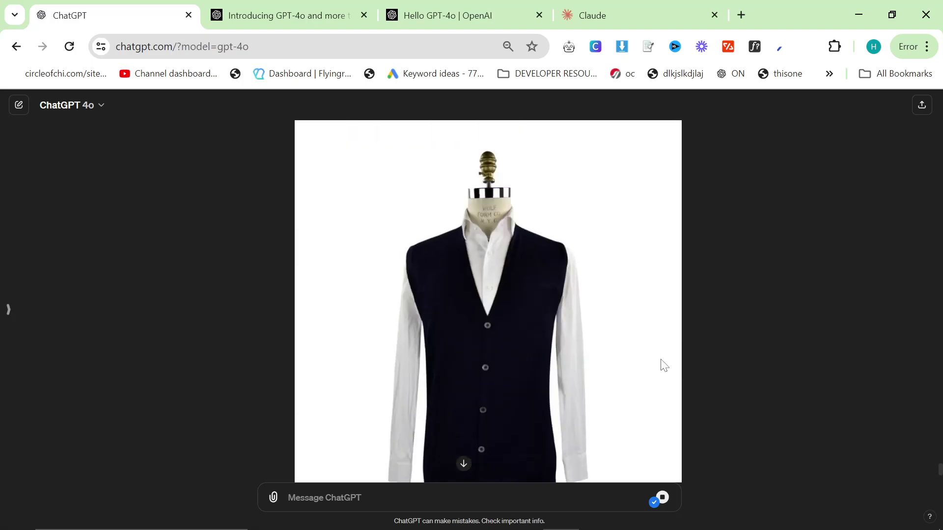
{"action": "scroll", "coordinate": [567, 338], "scroll_direction": "down", "scroll_amount": 10}
{"action": "scroll", "coordinate": [567, 339], "scroll_direction": "down", "scroll_amount": 7}
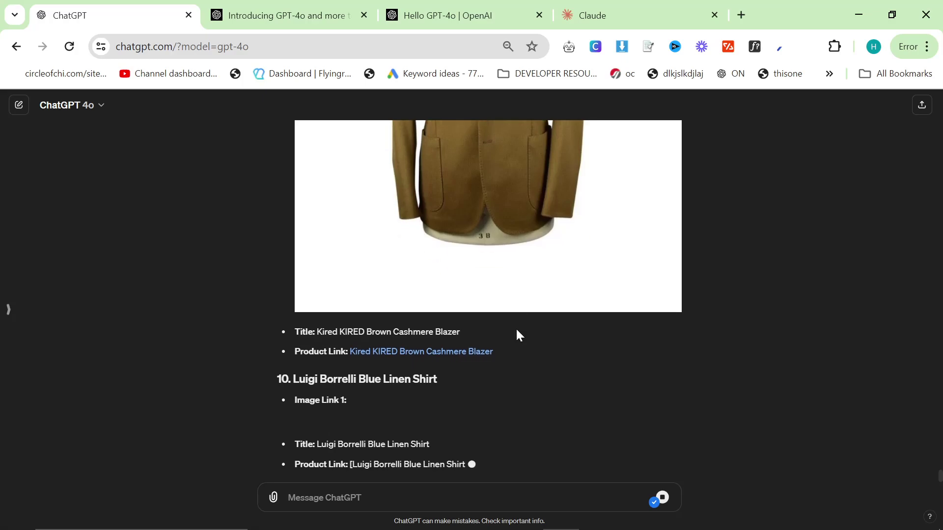
Go back through the finished ChatGPT answer and compare its product selection with the product list in the prompt
{"action": "scroll", "coordinate": [838, 397], "scroll_direction": "up", "scroll_amount": 10}
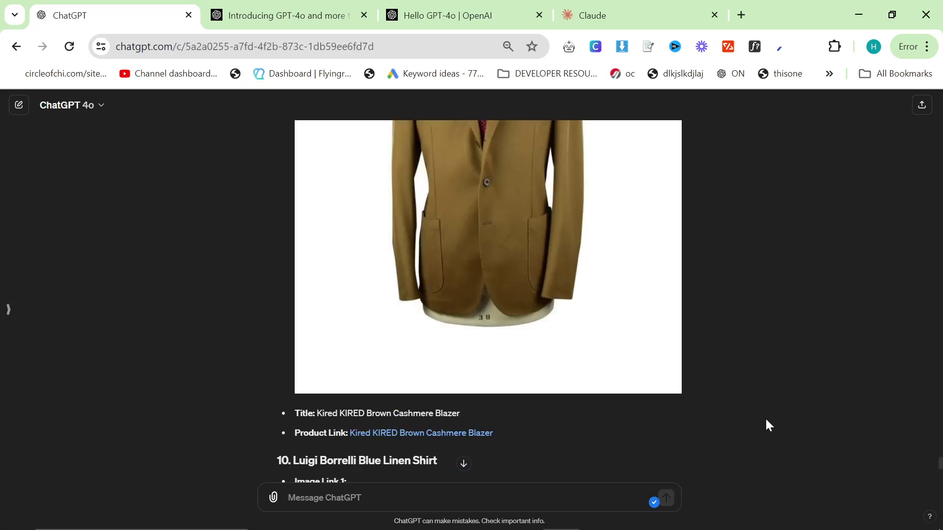
{"action": "scroll", "coordinate": [767, 403], "scroll_direction": "up", "scroll_amount": 15}
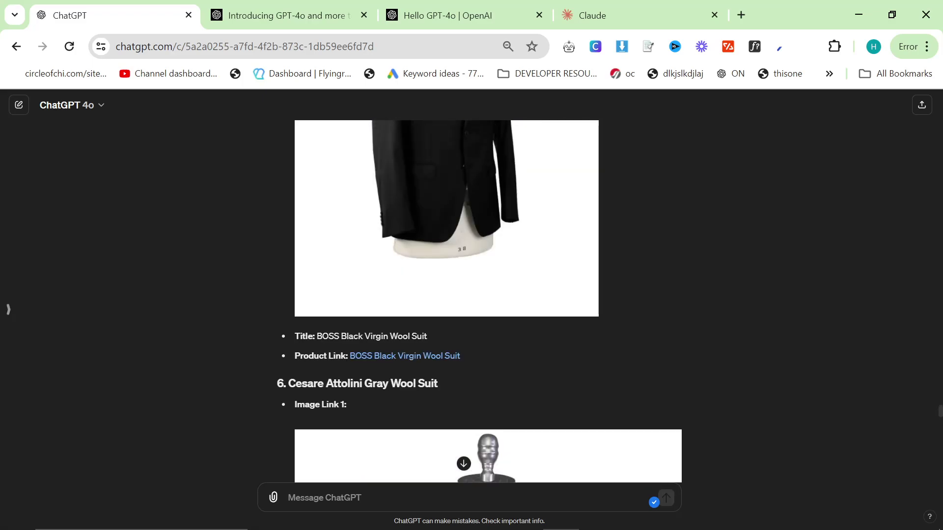
{"action": "scroll", "coordinate": [403, 328], "scroll_direction": "up", "scroll_amount": 15}
{"action": "scroll", "coordinate": [340, 340], "scroll_direction": "down", "scroll_amount": 5}
{"action": "scroll", "coordinate": [328, 295], "scroll_direction": "up", "scroll_amount": 3}
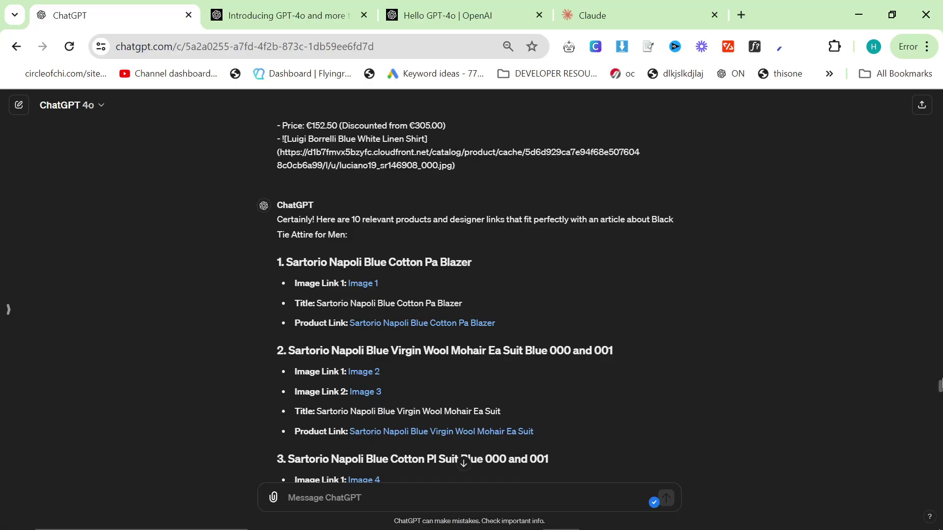
{"action": "left_click_drag", "start_coordinate": [939, 387], "coordinate": [919, 354]}
{"action": "scroll", "coordinate": [465, 330], "scroll_direction": "down", "scroll_amount": 10}
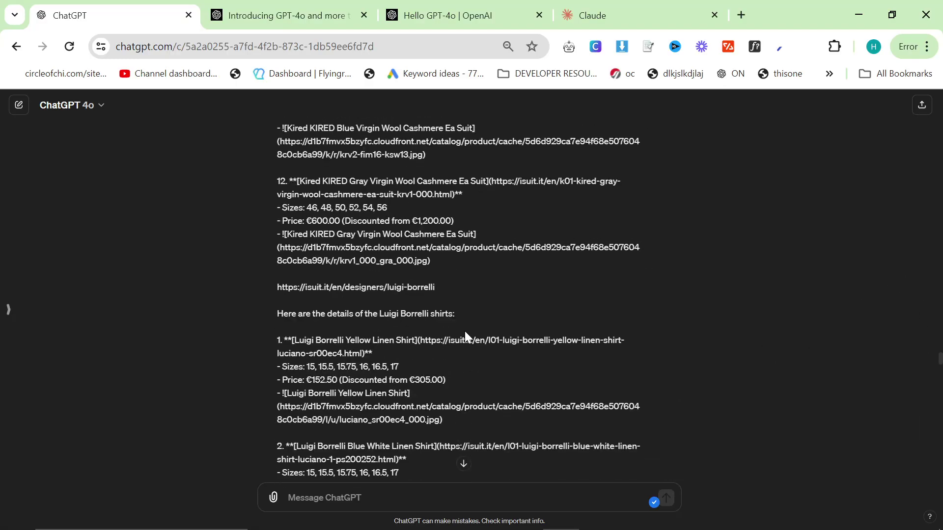
{"action": "scroll", "coordinate": [457, 346], "scroll_direction": "down", "scroll_amount": 15}
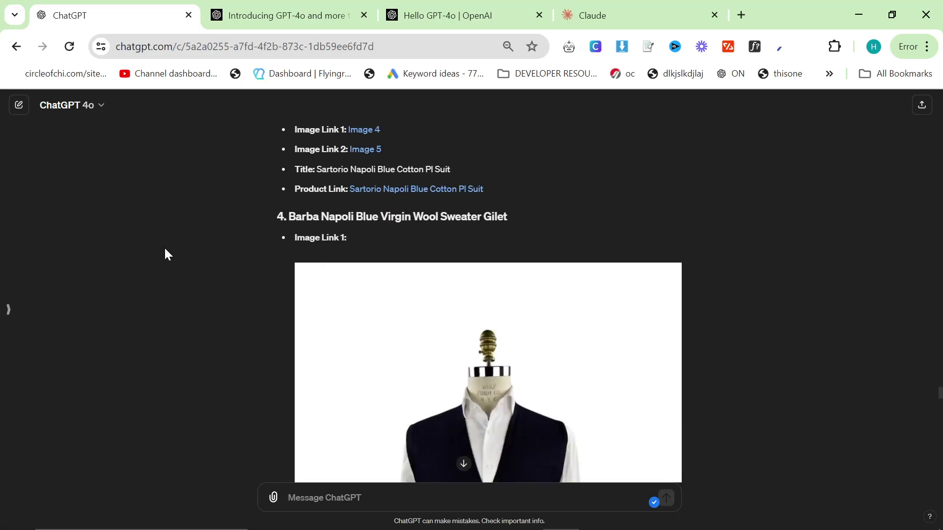
Switch to Claude, start a new Claude 3 Opus chat and submit the same Black Tie Attire product prompt
{"action": "left_click", "coordinate": [594, 15]}
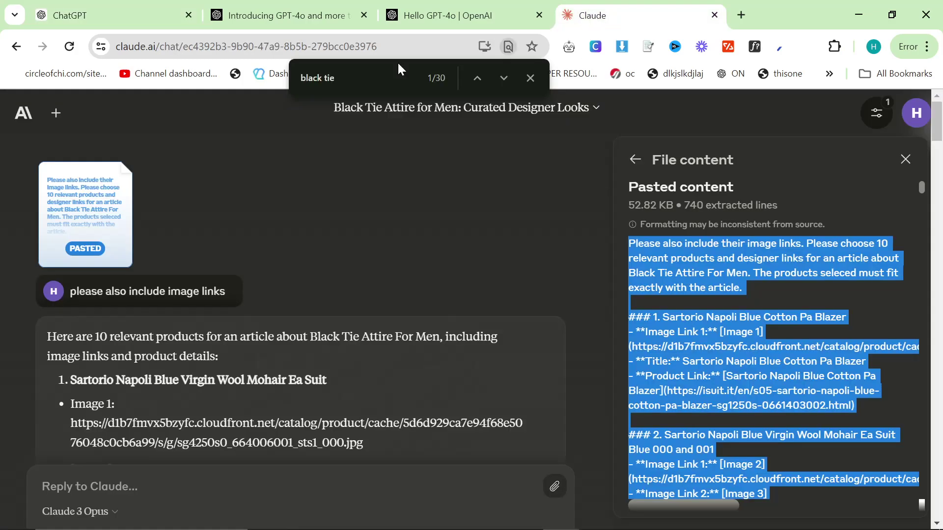
{"action": "left_click", "coordinate": [54, 115]}
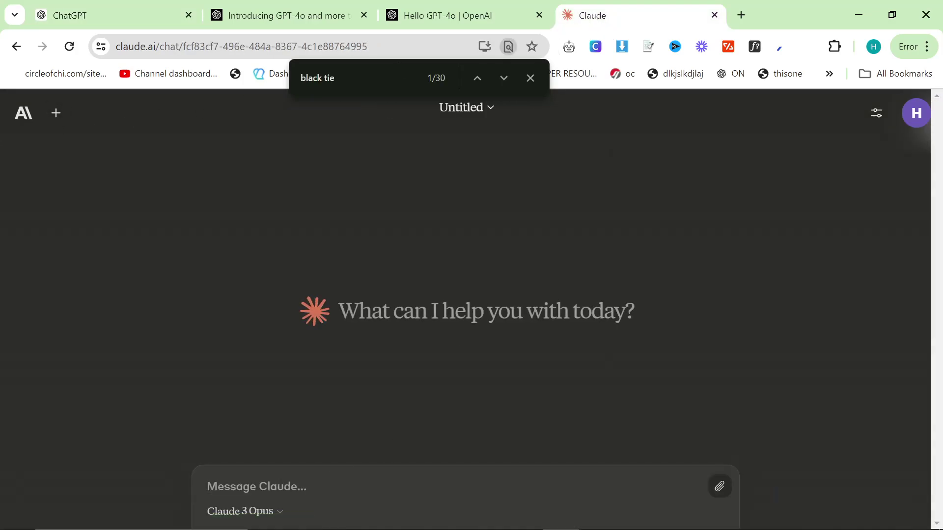
{"action": "key", "text": "ctrl+v"}
{"action": "key", "text": "Return"}
Switch to the Anthropic Console Workbench and paste the Black Tie Attire product prompt as the user message for claude-3-opus
{"action": "left_click_drag", "start_coordinate": [590, 15], "coordinate": [303, 6]}
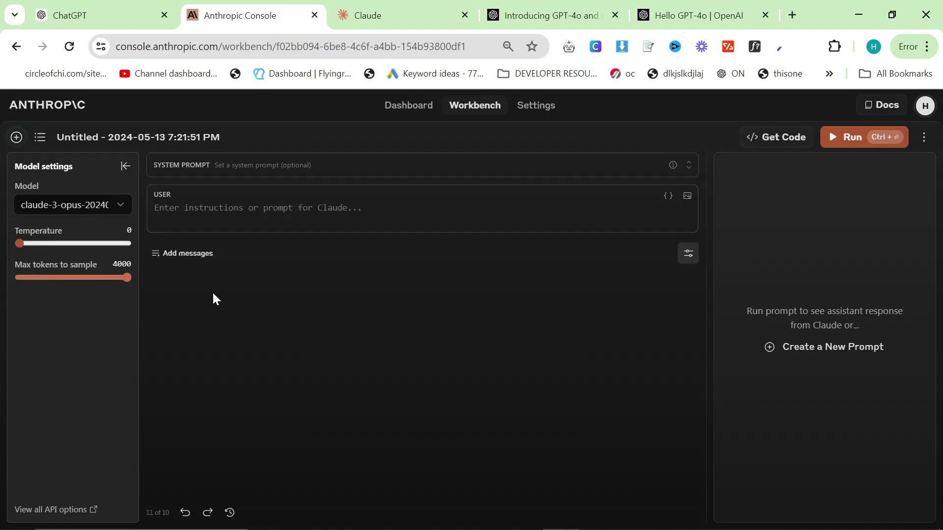
{"action": "left_click", "coordinate": [217, 204]}
{"action": "key", "text": "ctrl+v"}
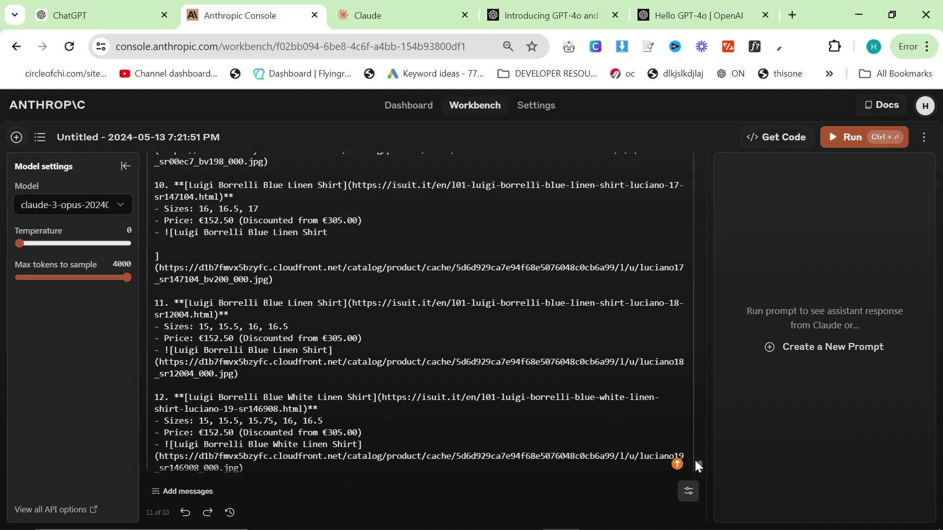
Run the Black Tie Attire prompt on claude-3-opus and display the images of its Kiton smoking blazer and Kiton black dress pants picks
{"action": "left_click", "coordinate": [842, 137]}
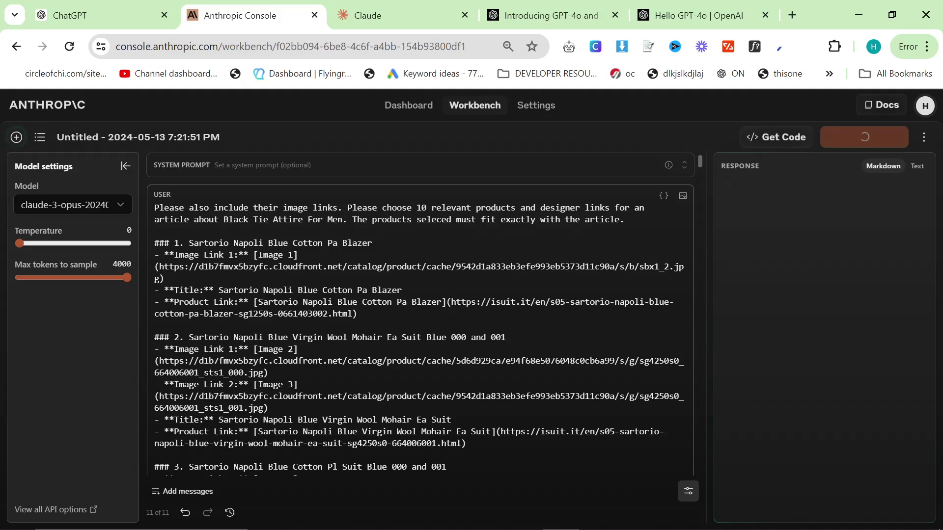
{"action": "left_click_drag", "start_coordinate": [208, 219], "coordinate": [614, 220]}
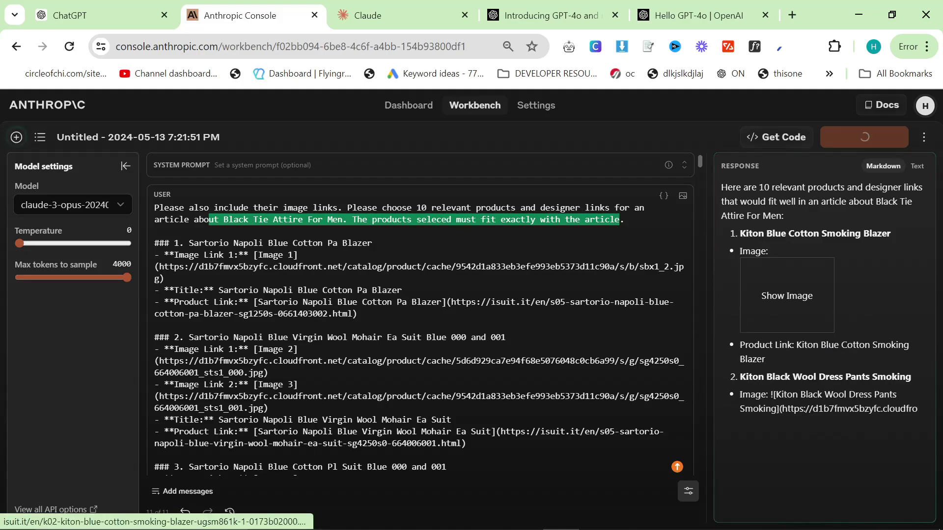
{"action": "left_click", "coordinate": [802, 293]}
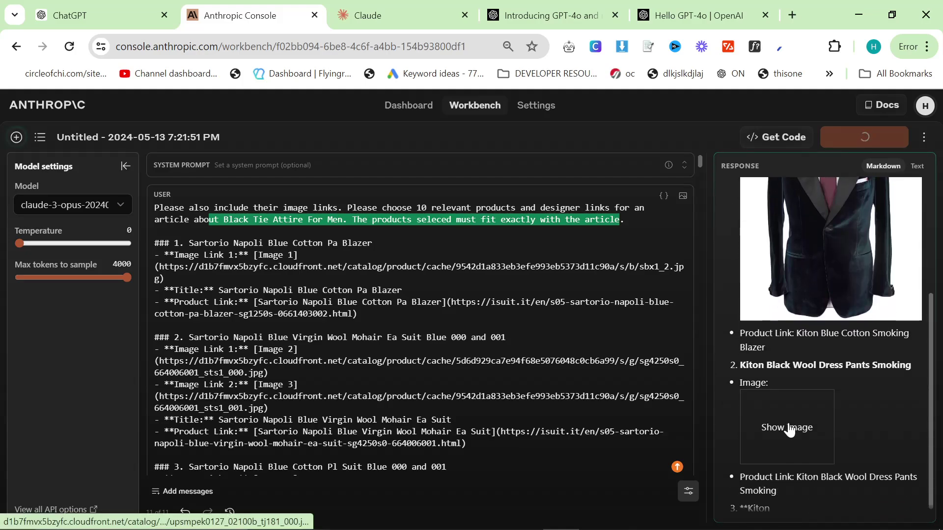
{"action": "left_click", "coordinate": [789, 430]}
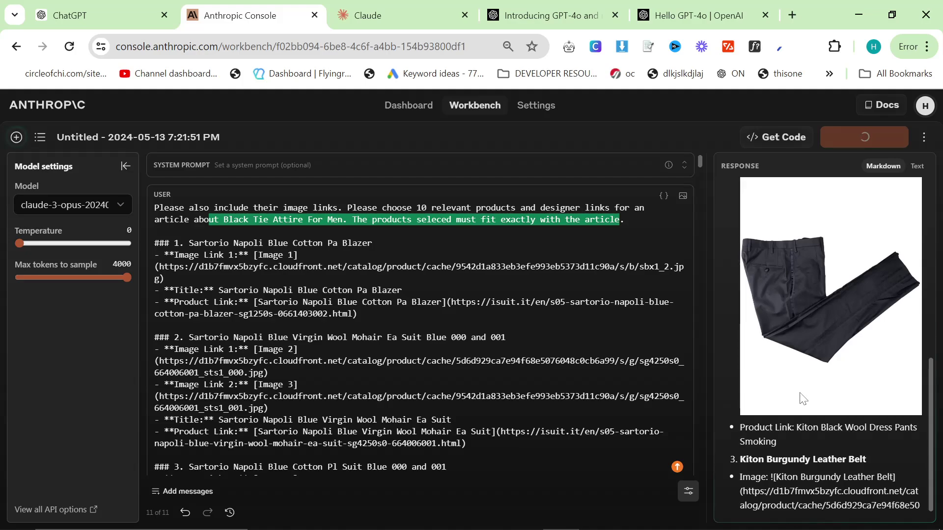
Switch to ChatGPT and look through the product images in its answer for comparison with Claude's picks
{"action": "left_click", "coordinate": [110, 8]}
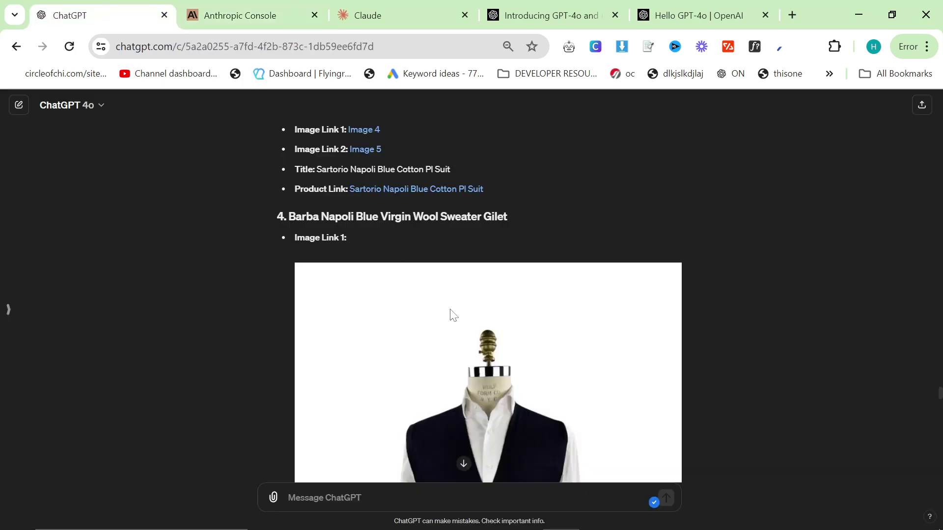
{"action": "scroll", "coordinate": [452, 316], "scroll_direction": "down", "scroll_amount": 6}
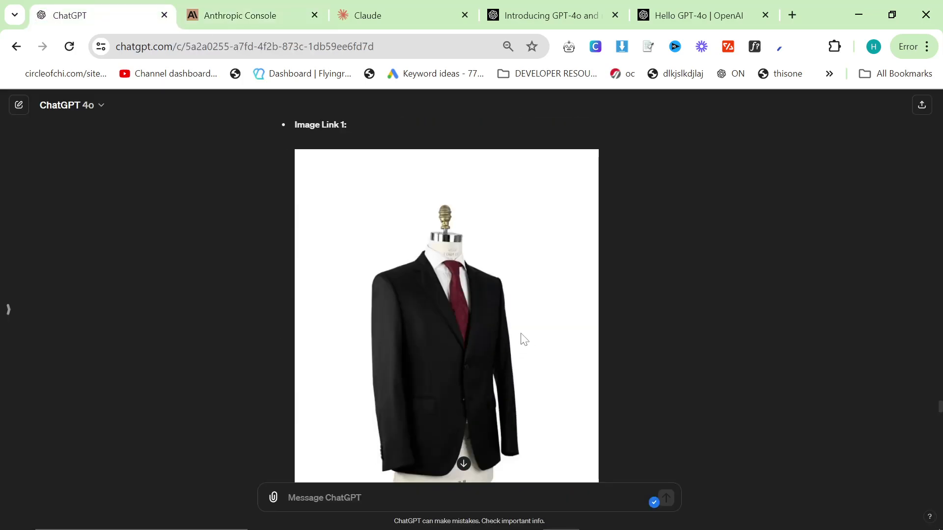
{"action": "scroll", "coordinate": [487, 310], "scroll_direction": "down", "scroll_amount": 10}
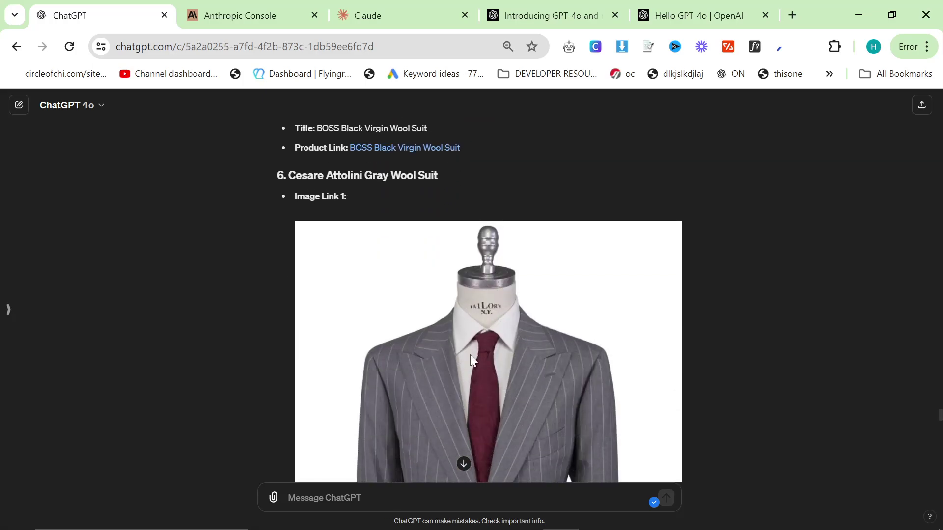
{"action": "scroll", "coordinate": [470, 344], "scroll_direction": "down", "scroll_amount": 3}
{"action": "scroll", "coordinate": [467, 275], "scroll_direction": "down", "scroll_amount": 8}
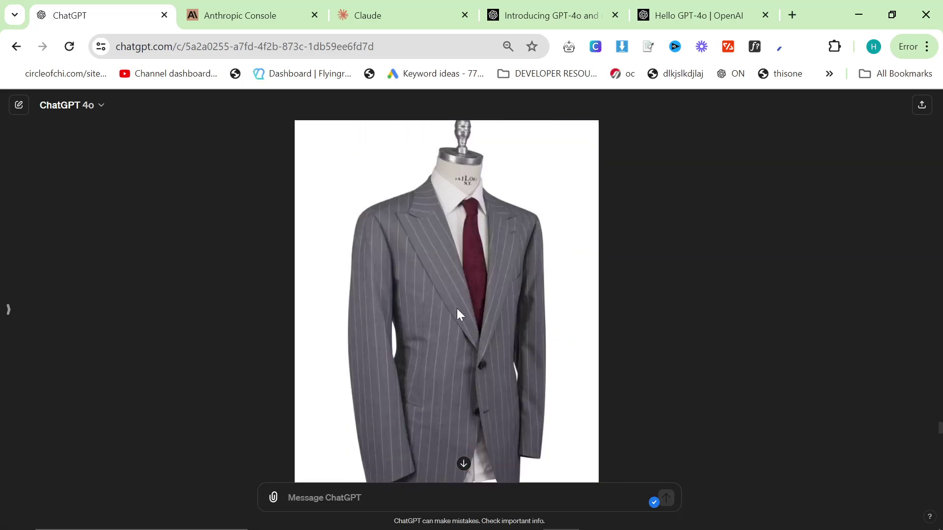
{"action": "scroll", "coordinate": [465, 324], "scroll_direction": "down", "scroll_amount": 9}
{"action": "scroll", "coordinate": [478, 296], "scroll_direction": "down", "scroll_amount": 8}
{"action": "left_click_drag", "start_coordinate": [462, 354], "coordinate": [510, 258]}
{"action": "scroll", "coordinate": [508, 350], "scroll_direction": "down", "scroll_amount": 4}
Return to the Anthropic Console and display the images of the Luigi Borrelli shirt, Cesare Attolini suit, Barba Napoli shoes and Sartorio Napoli suit
{"action": "left_click", "coordinate": [275, 16]}
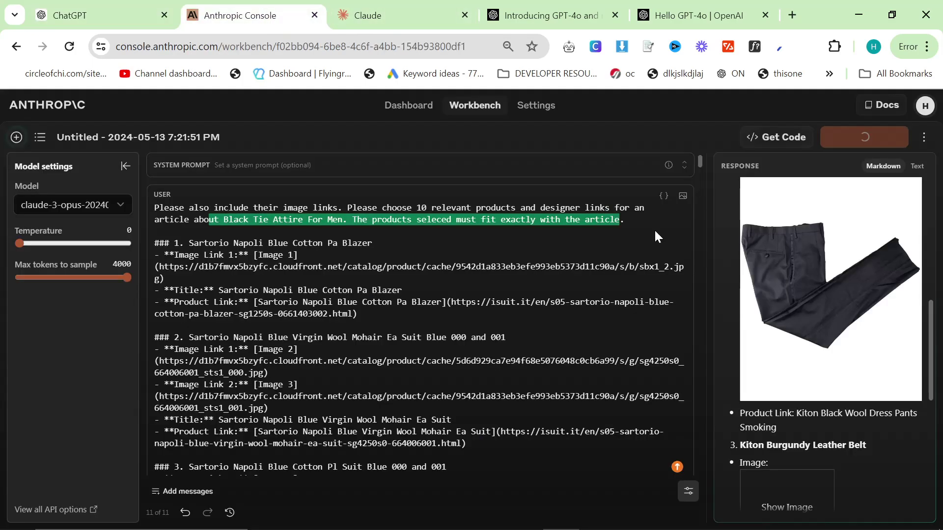
{"action": "scroll", "coordinate": [811, 368], "scroll_direction": "down", "scroll_amount": 6}
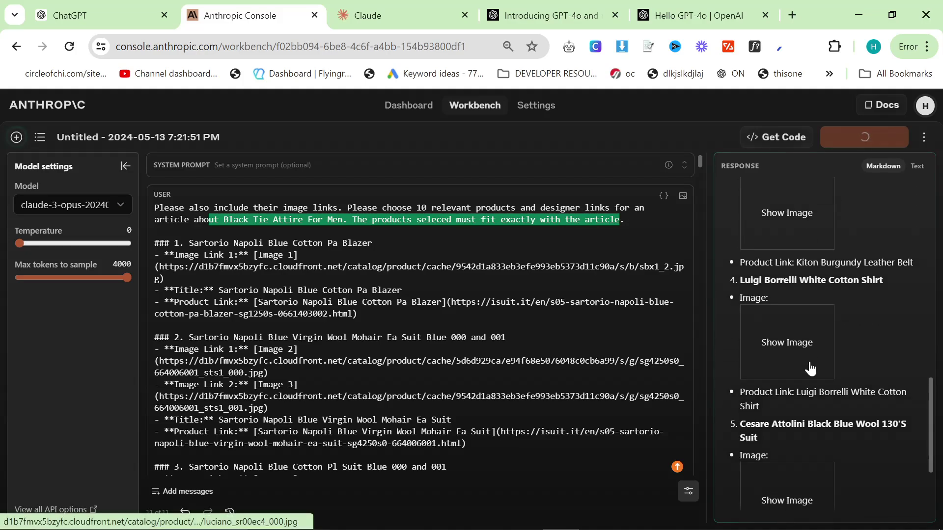
{"action": "left_click", "coordinate": [810, 368]}
{"action": "scroll", "coordinate": [849, 381], "scroll_direction": "down", "scroll_amount": 5}
{"action": "left_click", "coordinate": [766, 301]}
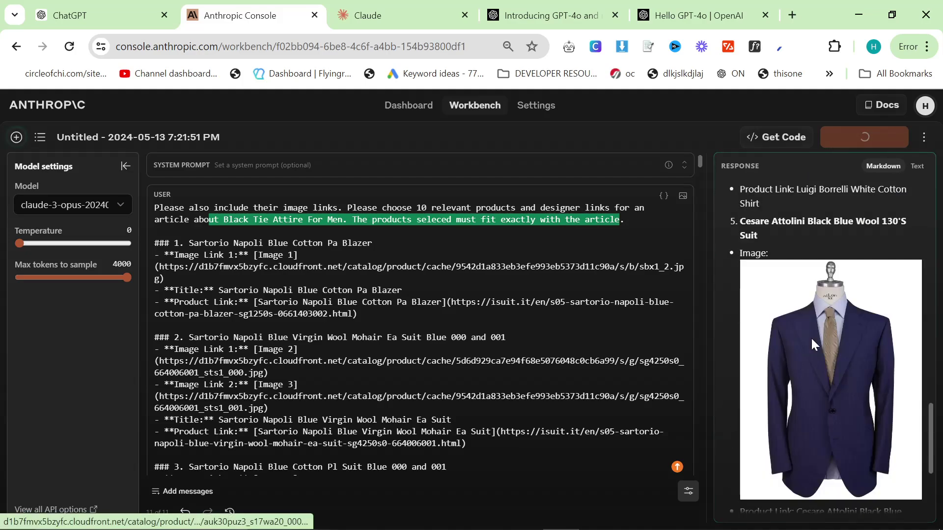
{"action": "scroll", "coordinate": [811, 353], "scroll_direction": "down", "scroll_amount": 5}
{"action": "left_click", "coordinate": [810, 391]}
{"action": "scroll", "coordinate": [829, 382], "scroll_direction": "down", "scroll_amount": 2}
{"action": "scroll", "coordinate": [829, 382], "scroll_direction": "down", "scroll_amount": 3}
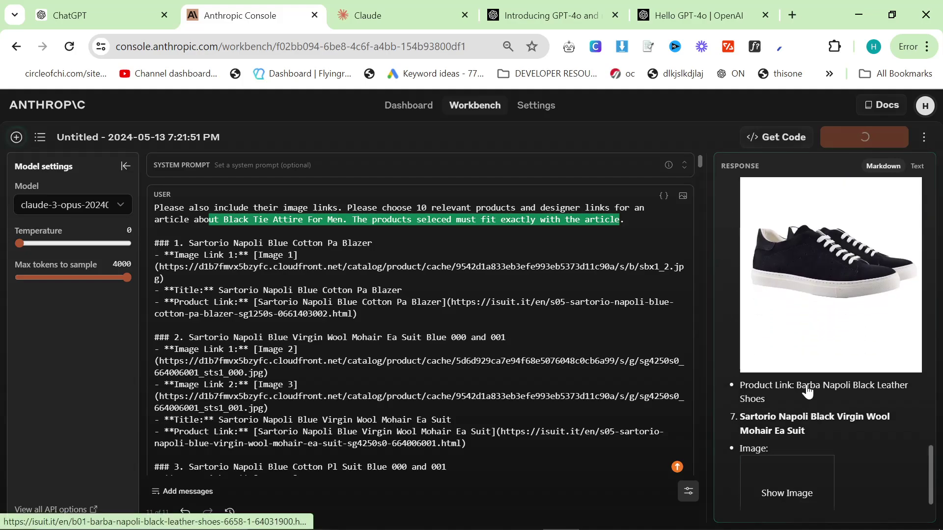
{"action": "left_click", "coordinate": [770, 459]}
{"action": "scroll", "coordinate": [773, 444], "scroll_direction": "down", "scroll_amount": 4}
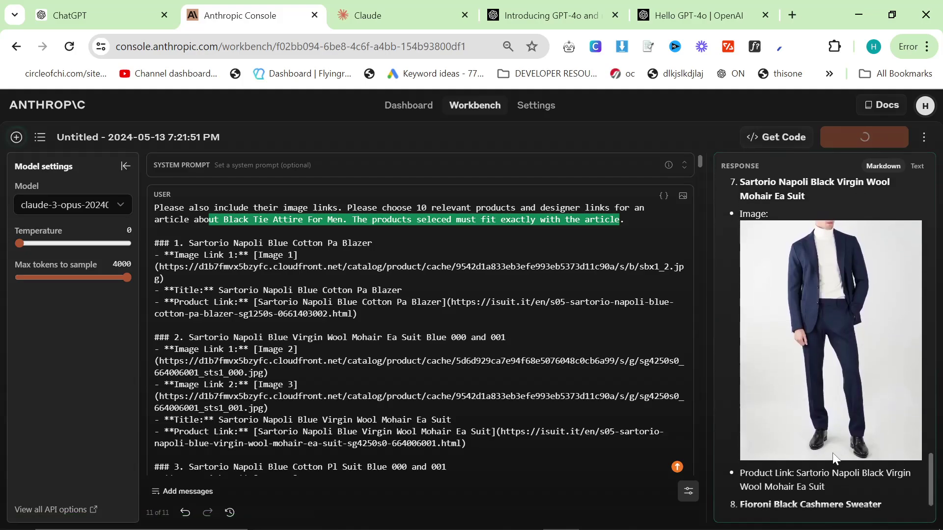
Recheck the earlier product images in Claude's response against their titles, including the link for the Barba Napoli Black Leather Shoes
{"action": "scroll", "coordinate": [901, 471], "scroll_direction": "up", "scroll_amount": 14}
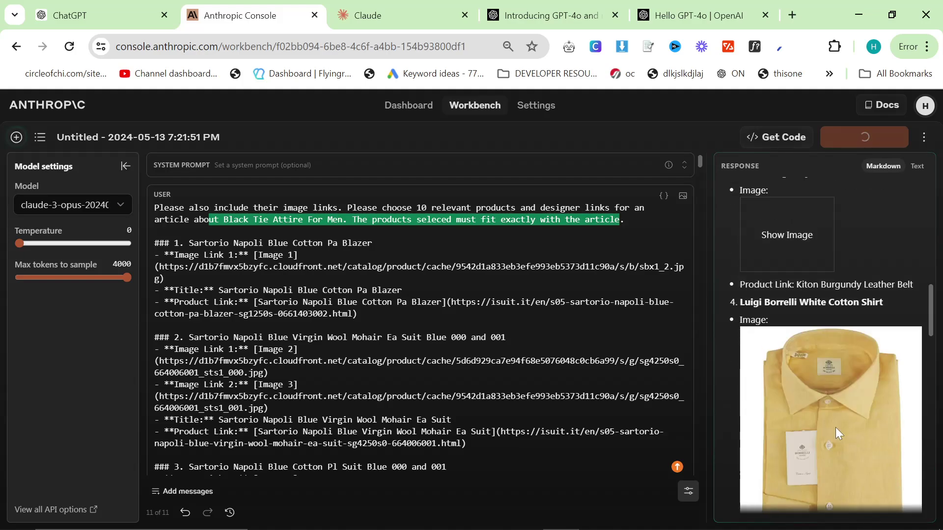
{"action": "scroll", "coordinate": [834, 421], "scroll_direction": "up", "scroll_amount": 4}
{"action": "left_click", "coordinate": [779, 455]}
{"action": "scroll", "coordinate": [822, 462], "scroll_direction": "up", "scroll_amount": 3}
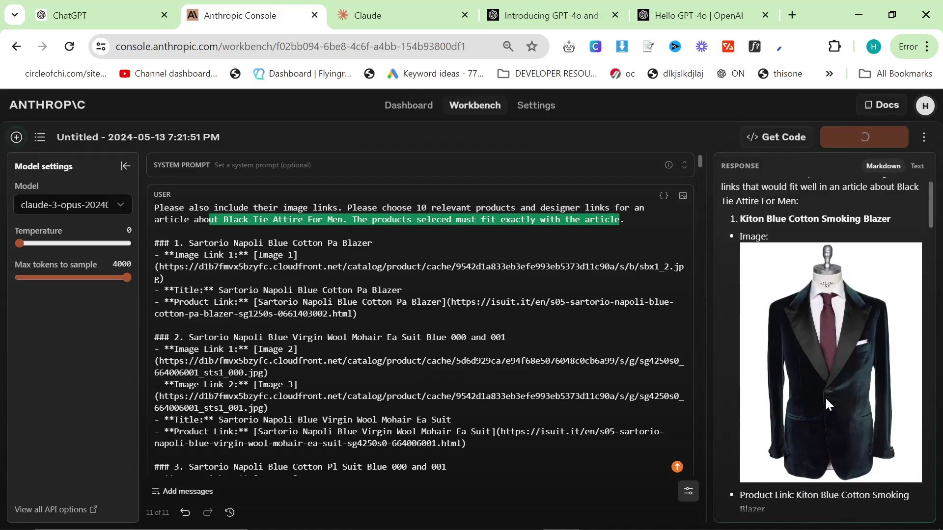
{"action": "scroll", "coordinate": [826, 408], "scroll_direction": "down", "scroll_amount": 20}
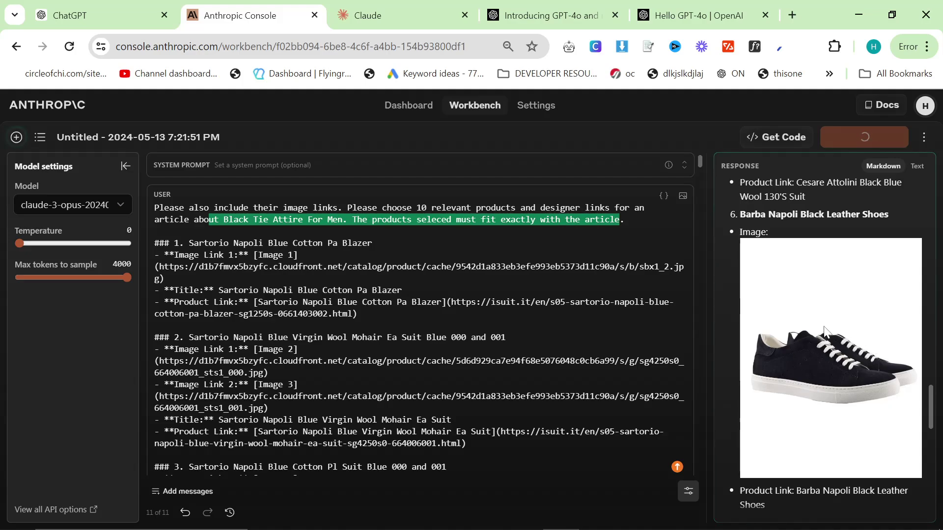
{"action": "left_click_drag", "start_coordinate": [777, 436], "coordinate": [780, 417]}
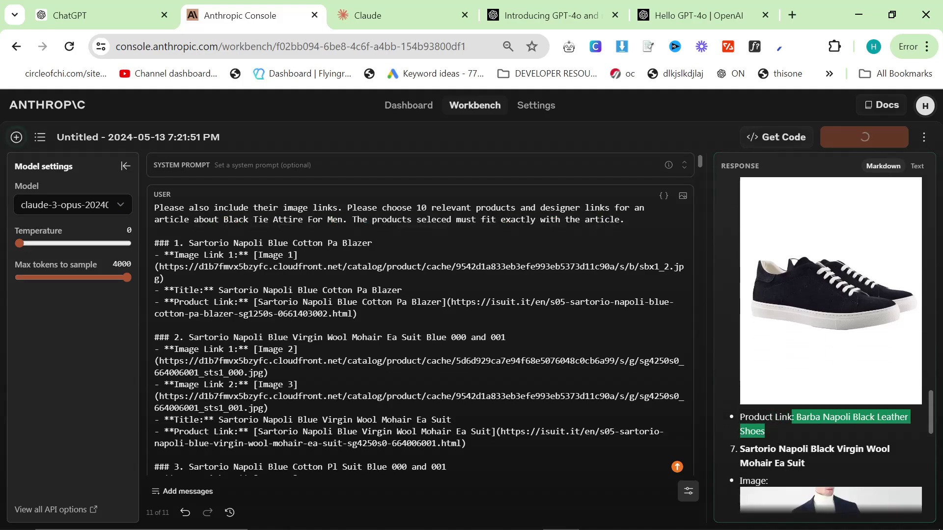
{"action": "left_click", "coordinate": [810, 424]}
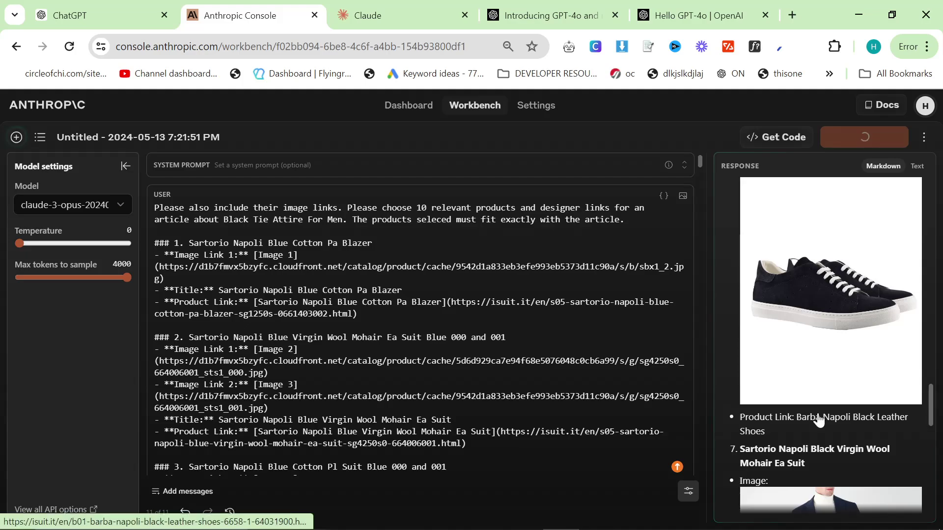
Display the images of the Kired Black Pa Ea Coat and Finamore White Cotton Shirt and review the rest of Claude's response
{"action": "scroll", "coordinate": [823, 345], "scroll_direction": "down", "scroll_amount": 10}
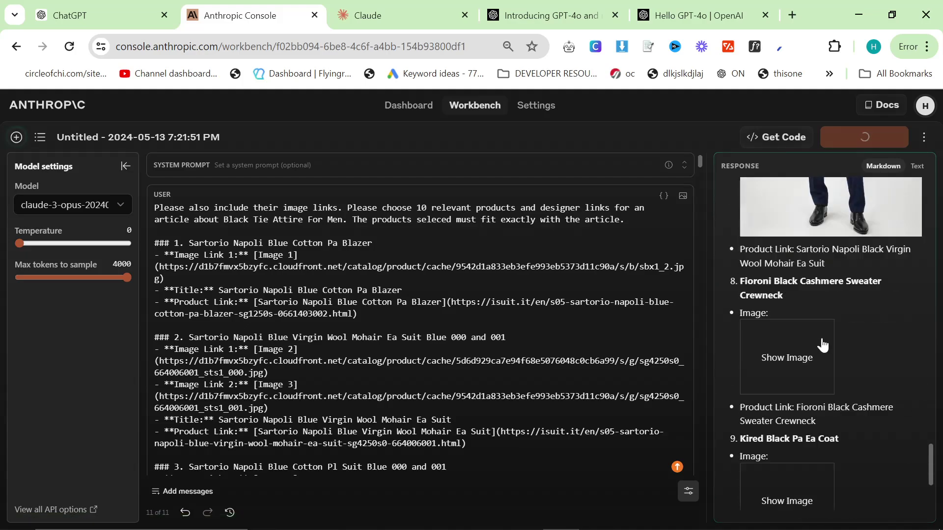
{"action": "scroll", "coordinate": [823, 345], "scroll_direction": "down", "scroll_amount": 2}
{"action": "scroll", "coordinate": [810, 356], "scroll_direction": "down", "scroll_amount": 3}
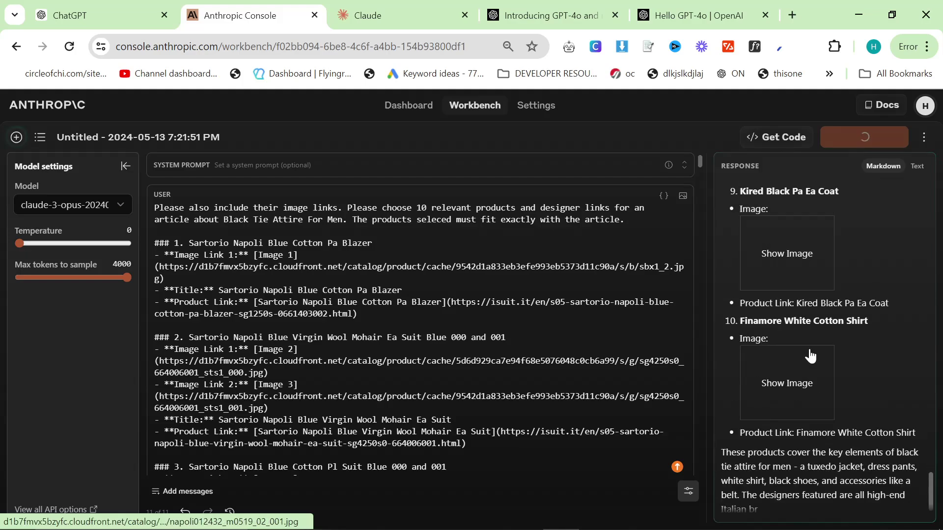
{"action": "left_click", "coordinate": [774, 248]}
{"action": "scroll", "coordinate": [826, 369], "scroll_direction": "down", "scroll_amount": 4}
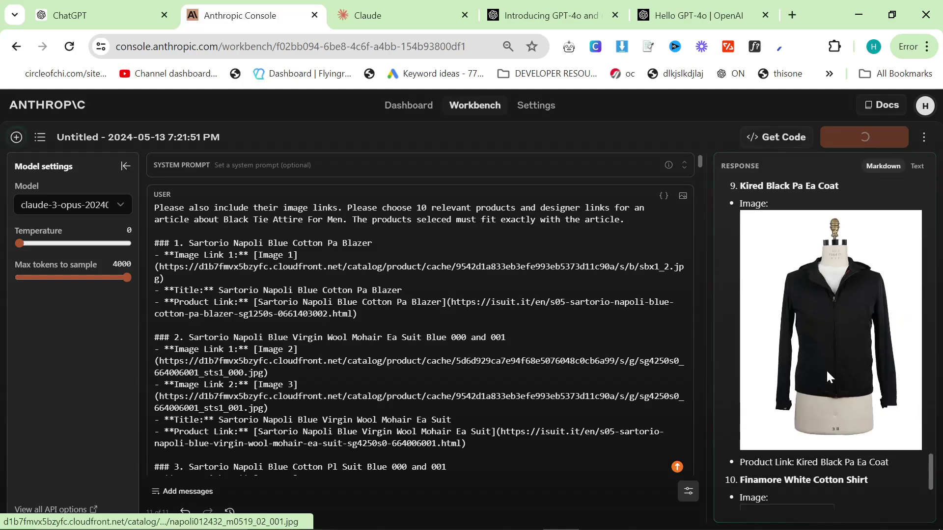
{"action": "left_click", "coordinate": [795, 338]}
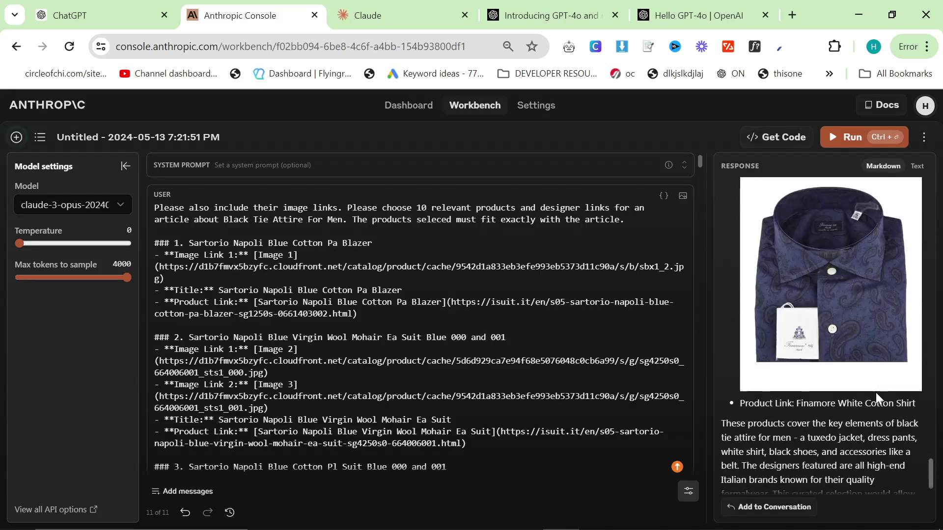
{"action": "scroll", "coordinate": [852, 408], "scroll_direction": "down", "scroll_amount": 3}
{"action": "scroll", "coordinate": [860, 403], "scroll_direction": "up", "scroll_amount": 15}
{"action": "scroll", "coordinate": [859, 407], "scroll_direction": "down", "scroll_amount": 10}
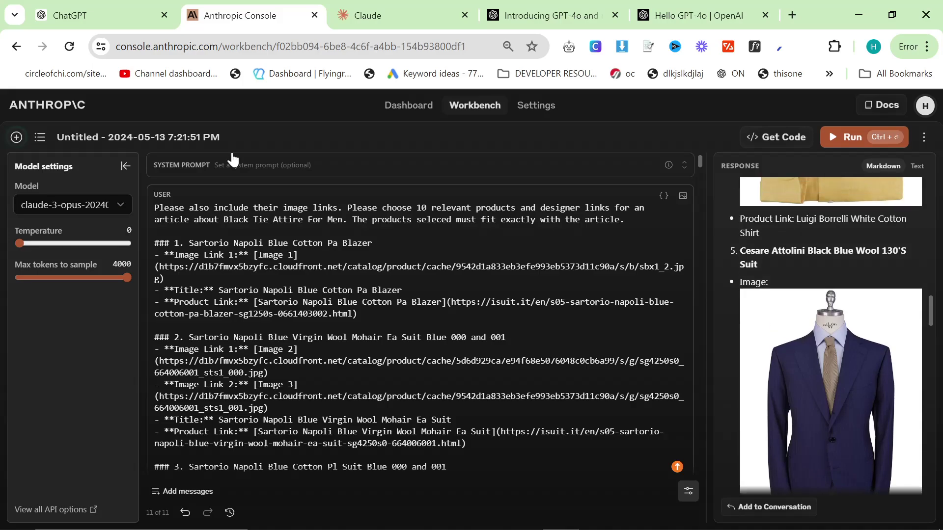
Switch to ChatGPT and go back through its selected products and closing statement to judge their fit with Black Tie Attire
{"action": "left_click", "coordinate": [88, 15]}
{"action": "scroll", "coordinate": [431, 252], "scroll_direction": "down", "scroll_amount": 15}
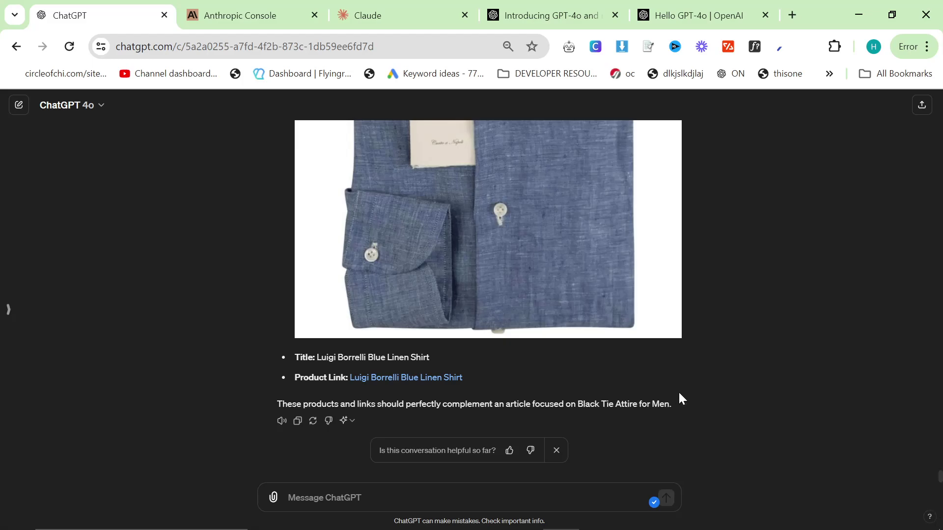
{"action": "mouse_move", "coordinate": [939, 480]}
{"action": "left_mouse_down"}
{"action": "mouse_move", "coordinate": [941, 102]}
{"action": "mouse_move", "coordinate": [941, 480]}
{"action": "mouse_move", "coordinate": [914, 146]}
{"action": "mouse_move", "coordinate": [940, 477]}
{"action": "left_mouse_up"}
{"action": "scroll", "coordinate": [302, 429], "scroll_direction": "up", "scroll_amount": 20}
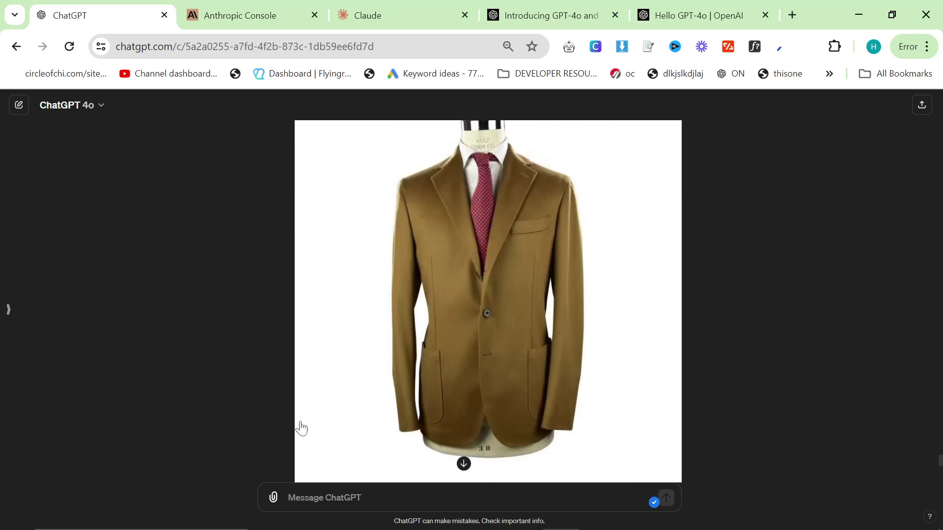
{"action": "scroll", "coordinate": [324, 396], "scroll_direction": "up", "scroll_amount": 15}
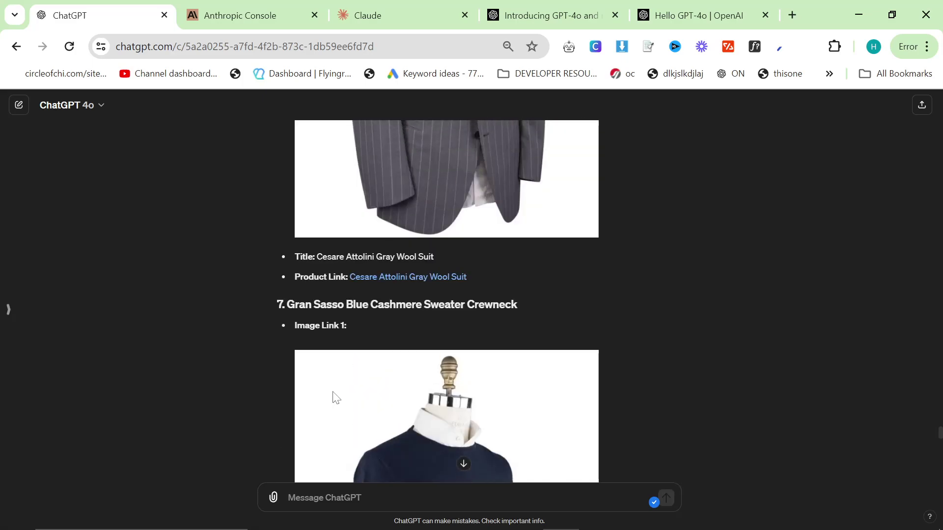
{"action": "scroll", "coordinate": [371, 391], "scroll_direction": "up", "scroll_amount": 15}
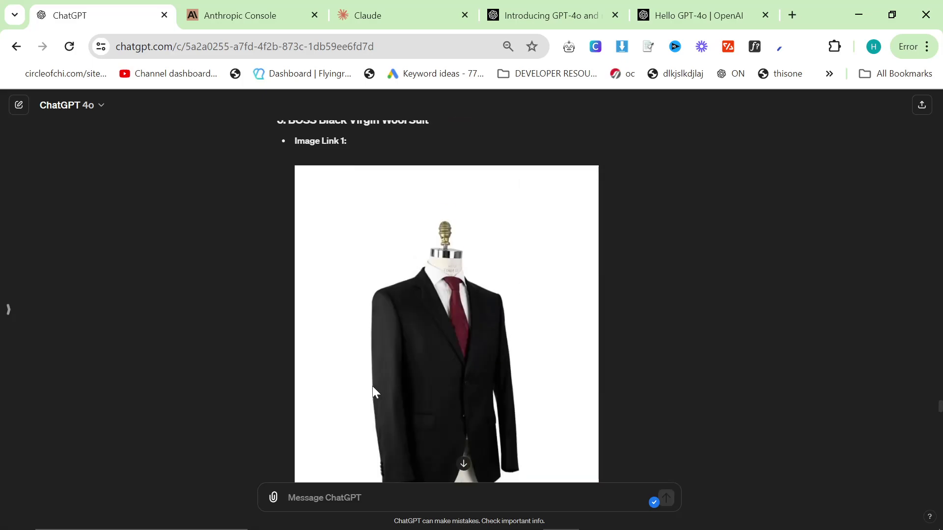
{"action": "scroll", "coordinate": [372, 387], "scroll_direction": "up", "scroll_amount": 5}
{"action": "scroll", "coordinate": [373, 388], "scroll_direction": "down", "scroll_amount": 20}
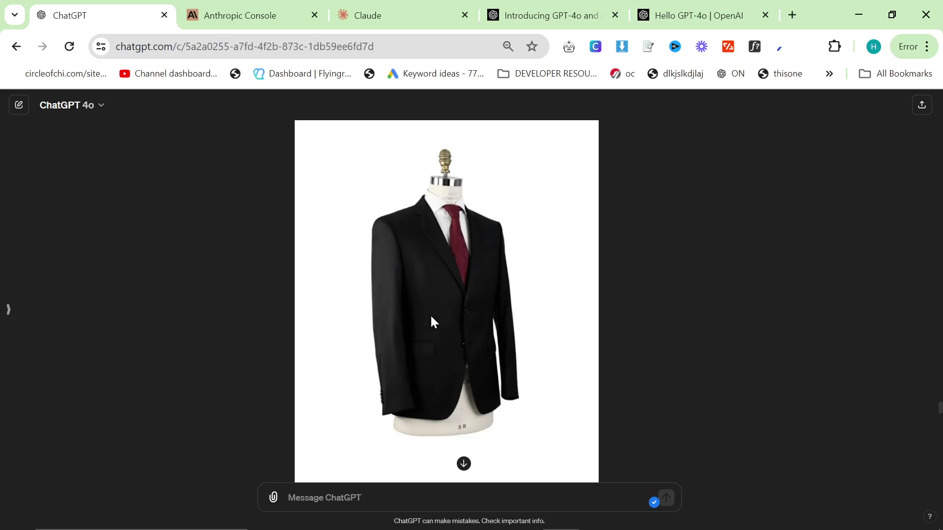
{"action": "scroll", "coordinate": [419, 320], "scroll_direction": "down", "scroll_amount": 15}
{"action": "scroll", "coordinate": [471, 295], "scroll_direction": "down", "scroll_amount": 10}
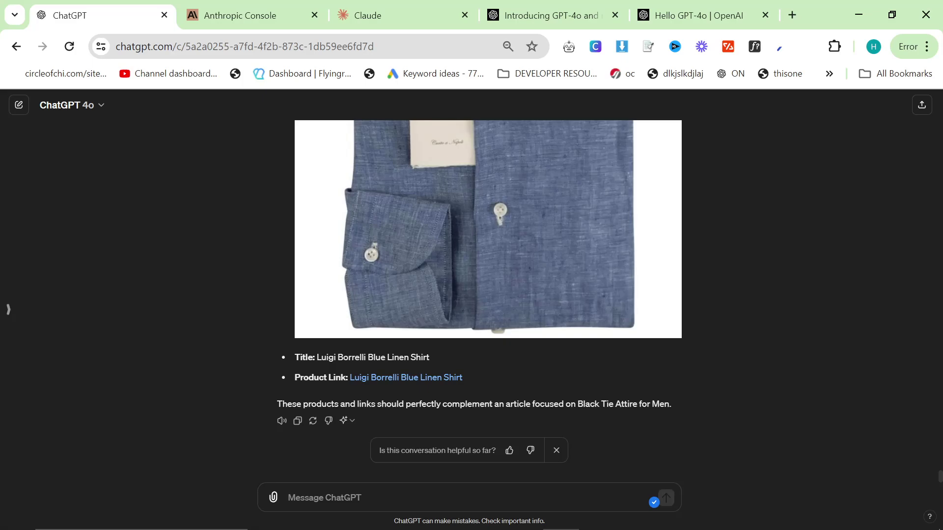
Start a new ChatGPT 4o chat
{"action": "left_click", "coordinate": [18, 105]}
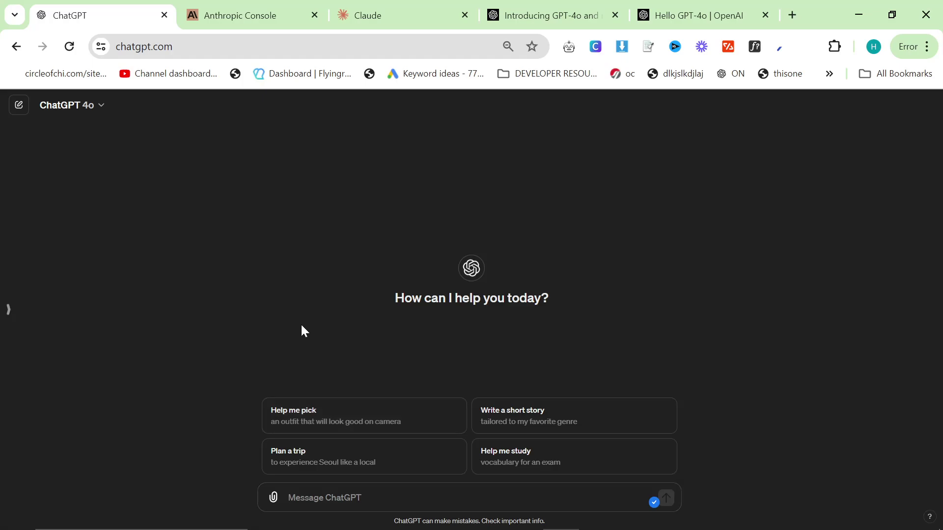